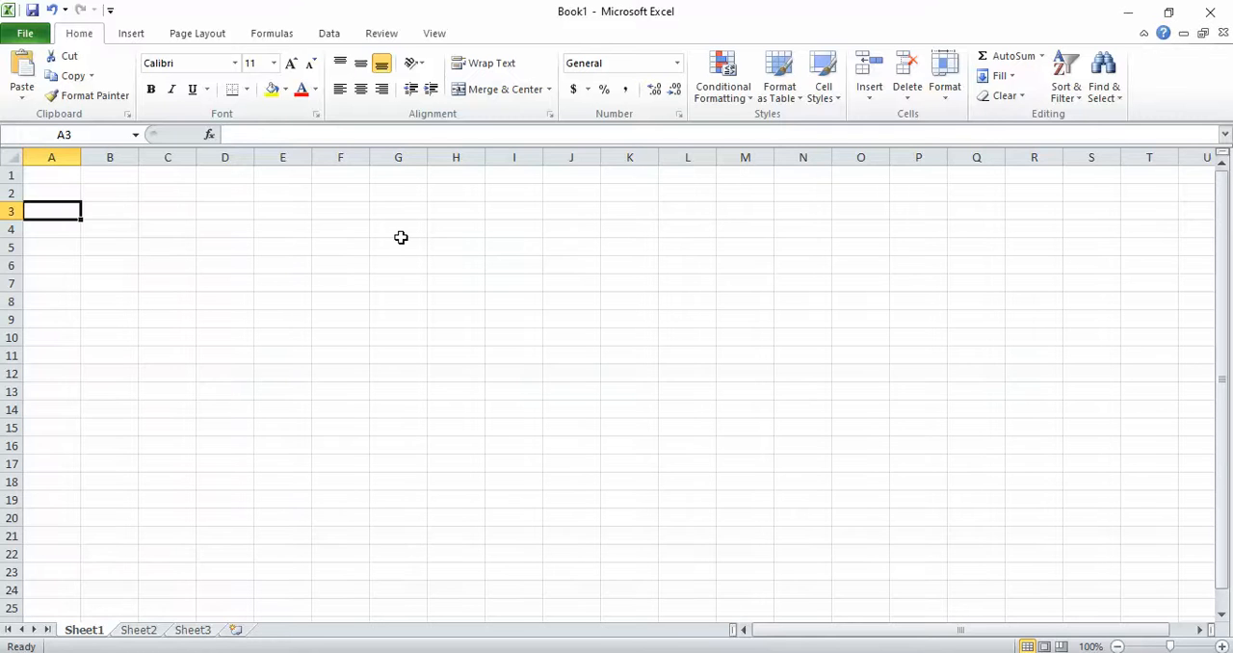
- Enter the title "How to calculate age using excel Formulae" in cell D3
key(Right)
key(Right)
key(Right)
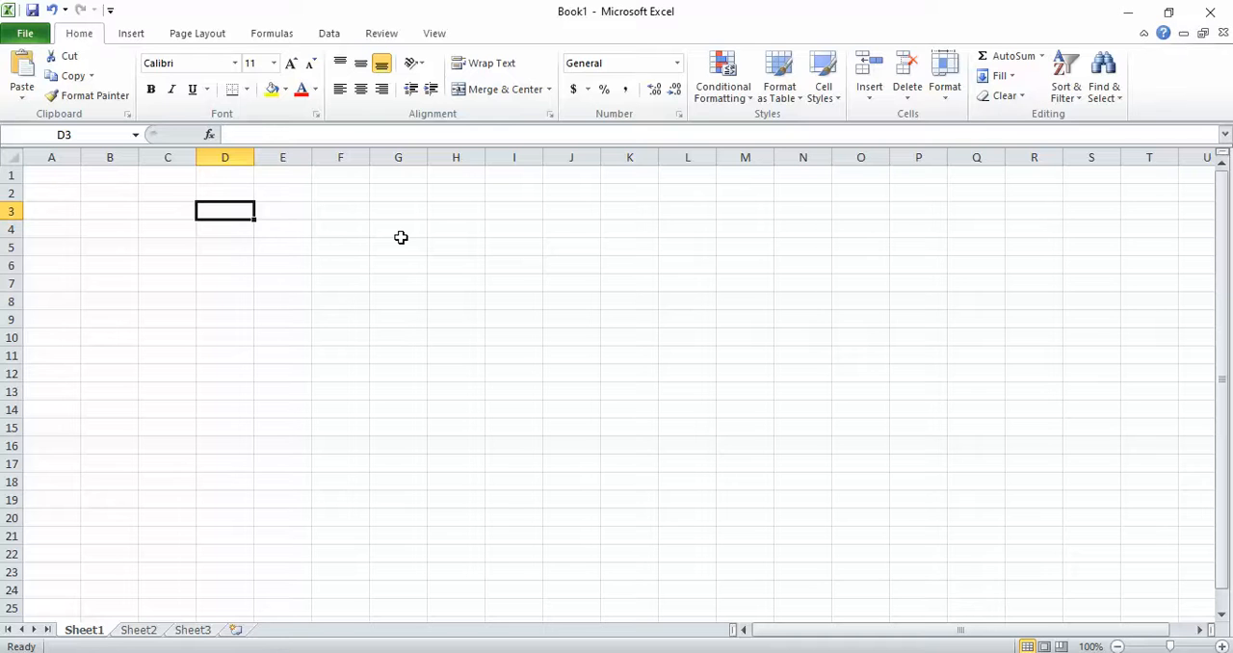
text(H)
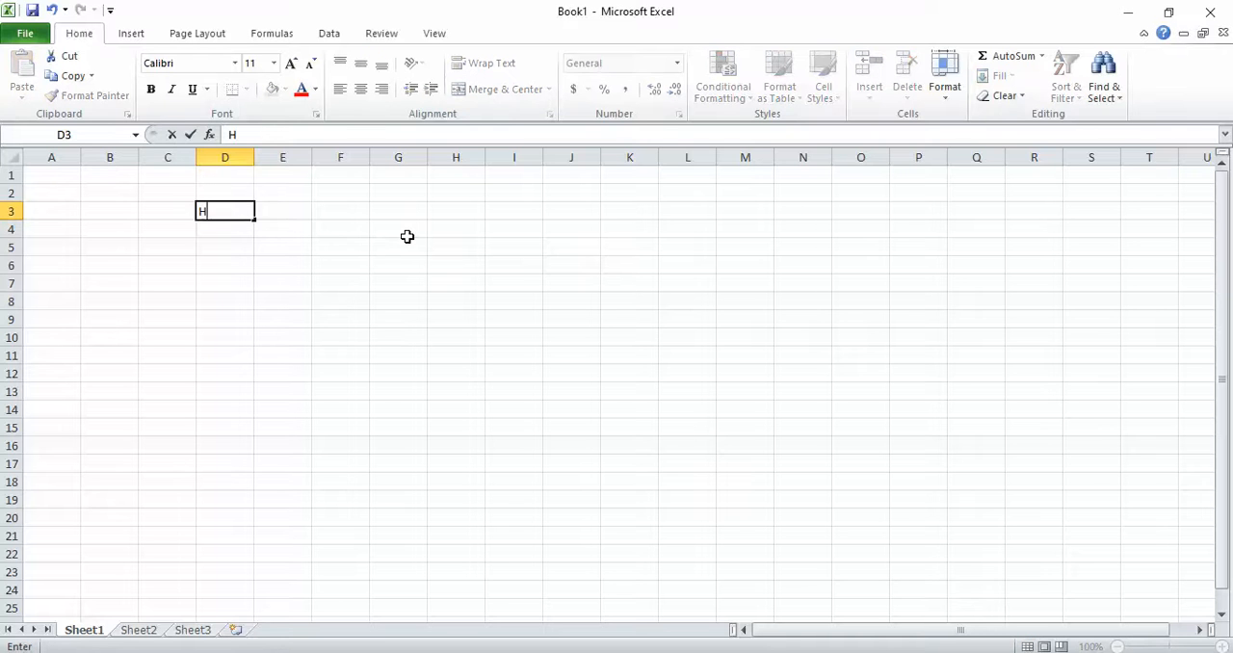
text(ow to calculate age )
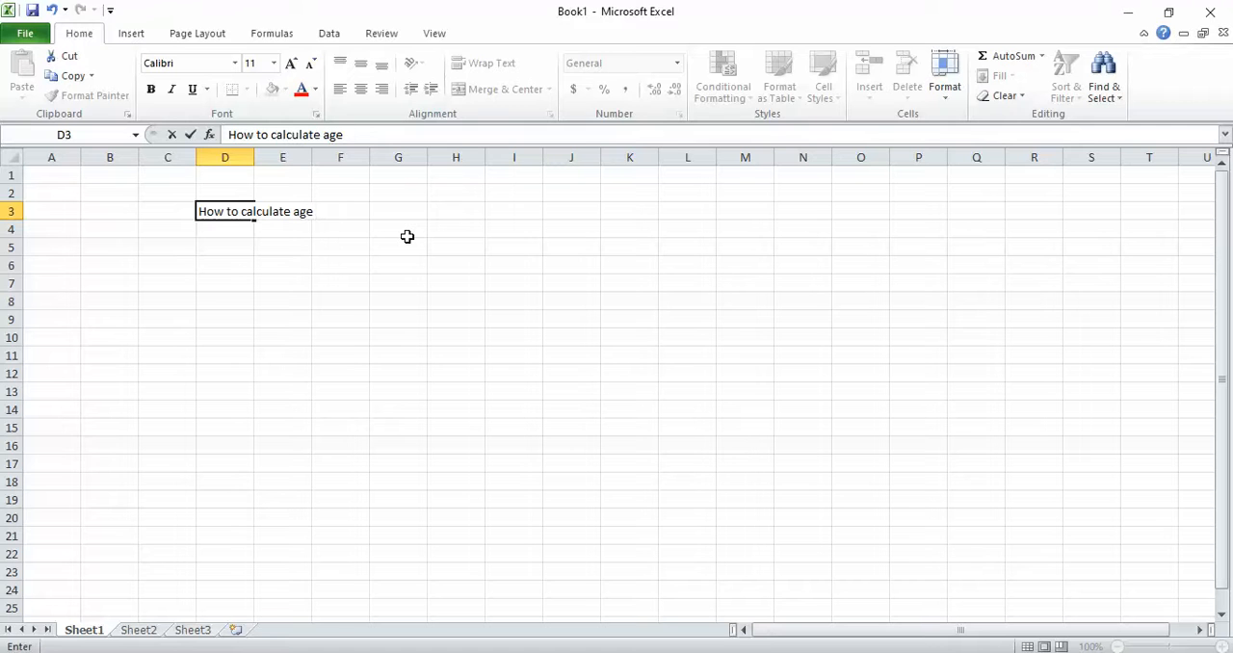
text(using excel)
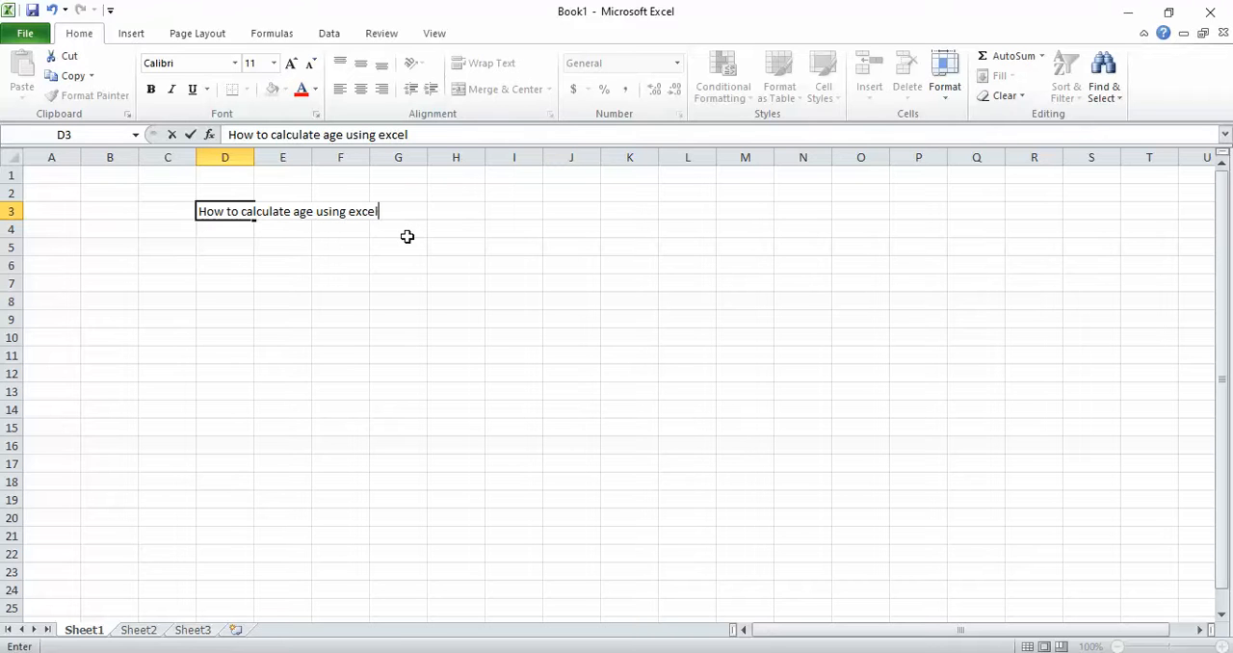
text( Formulae)
key(Return)
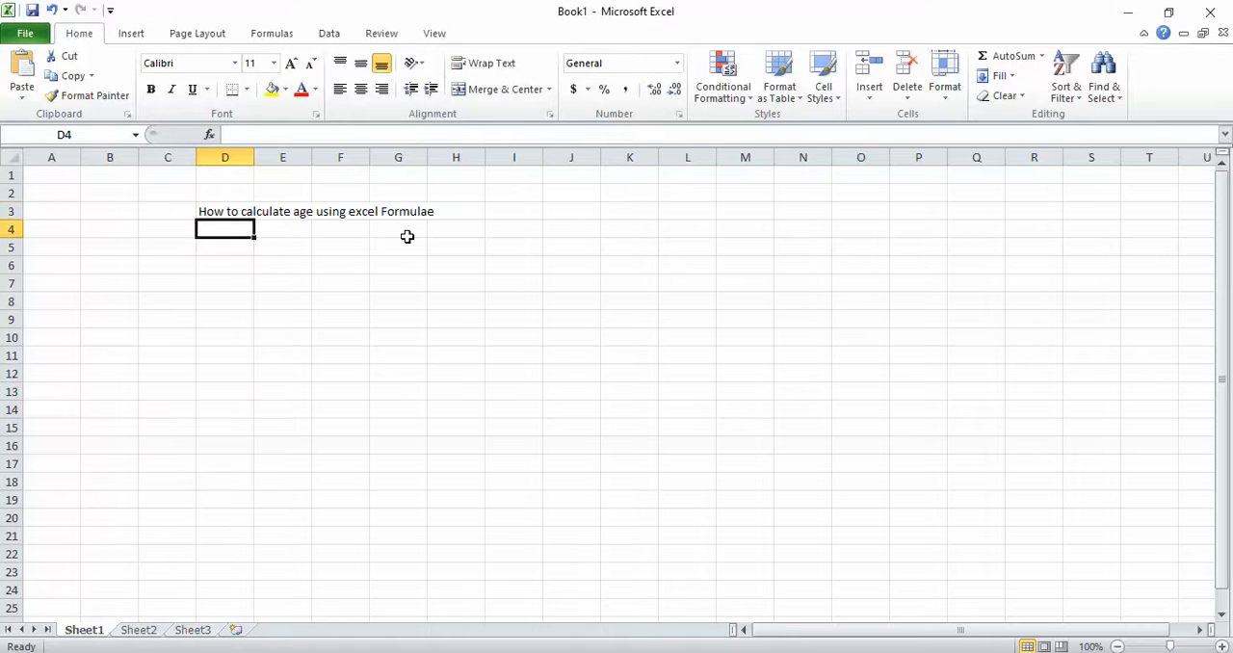
- Enter the text "Let's say your age is" in cell D6
key(Return)
key(Return)
text(L:)
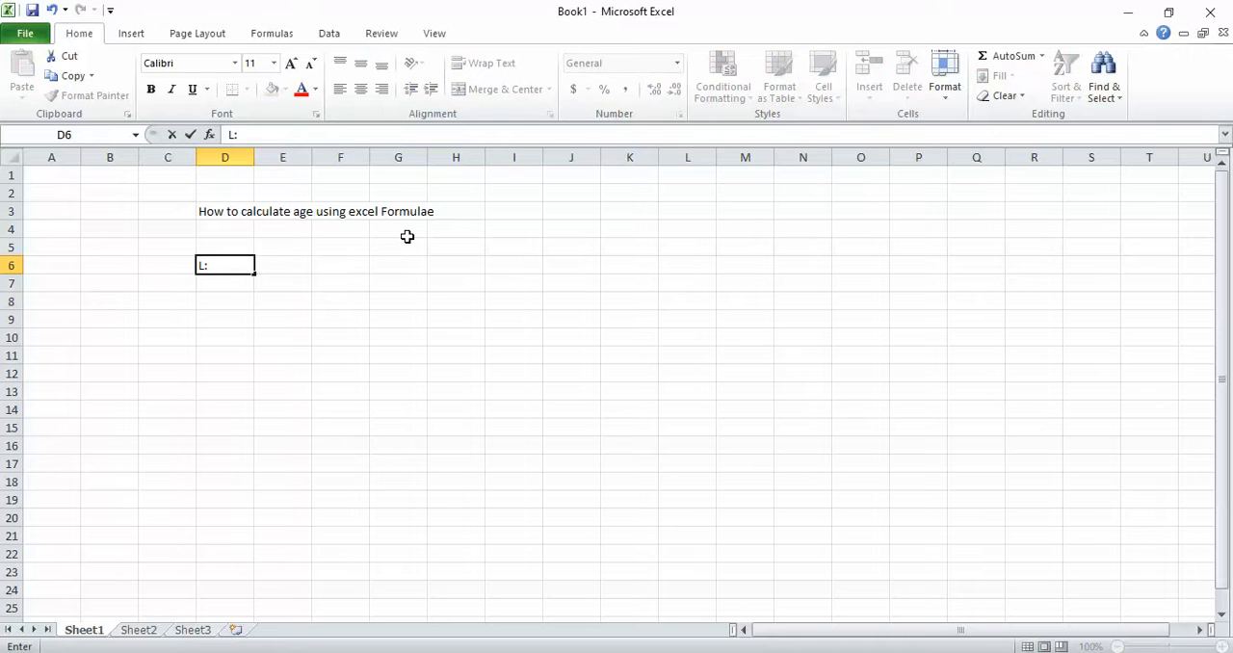
key(BackSpace)
text(et's say your age is)
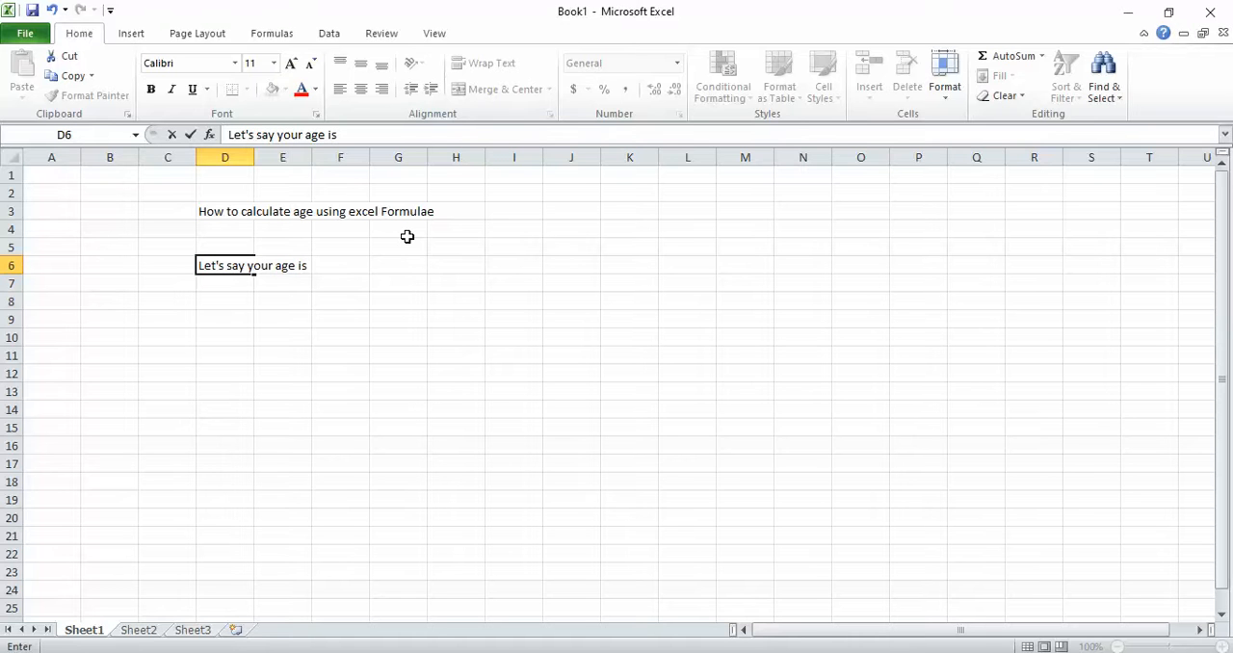
key(Tab)
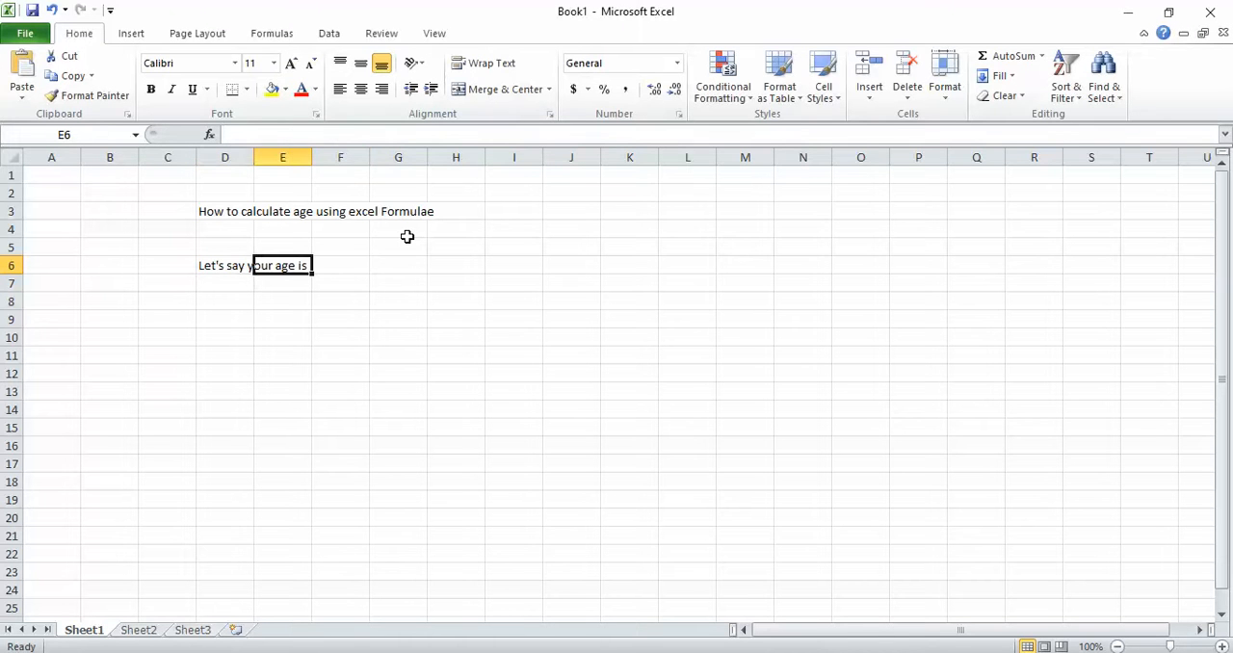
- Set cell F6 to font size 22 and enter the sample date of birth in it
key(Tab)
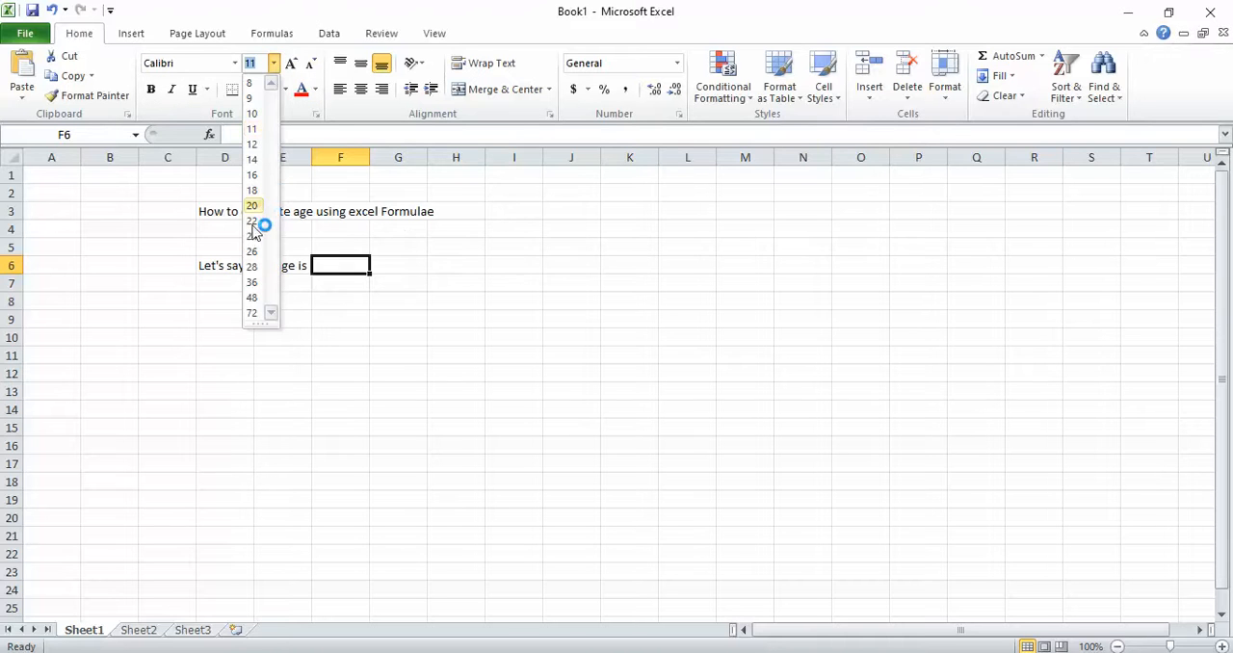
click(251, 222)
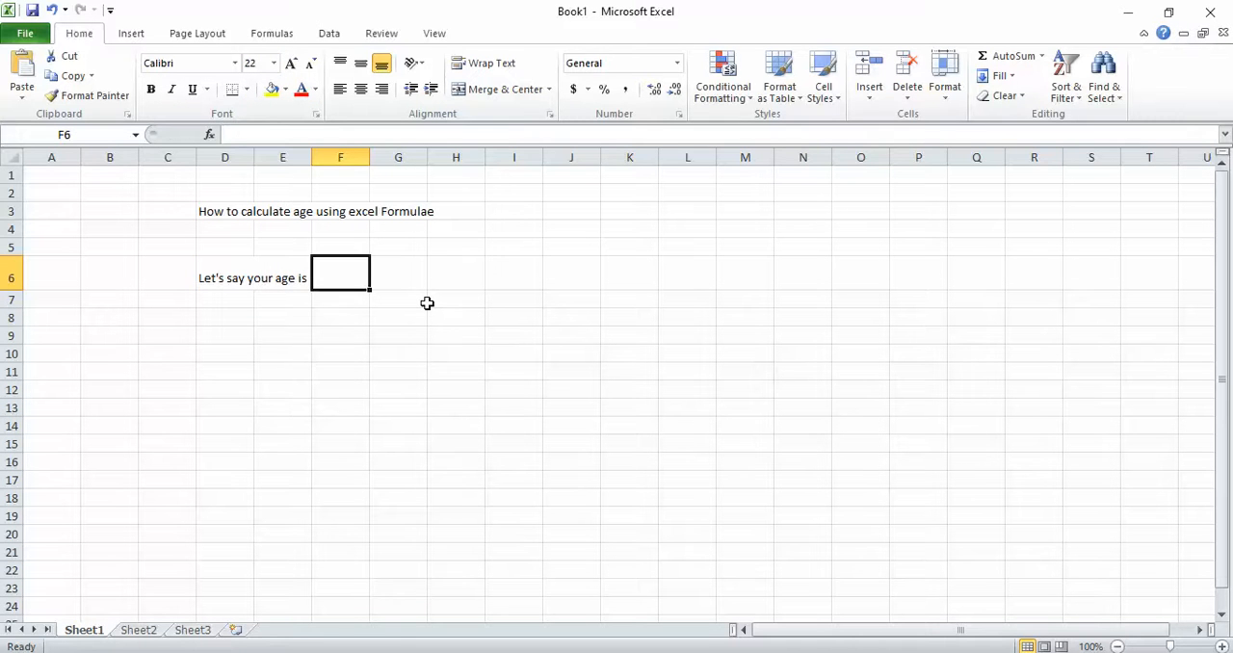
text(1aug)
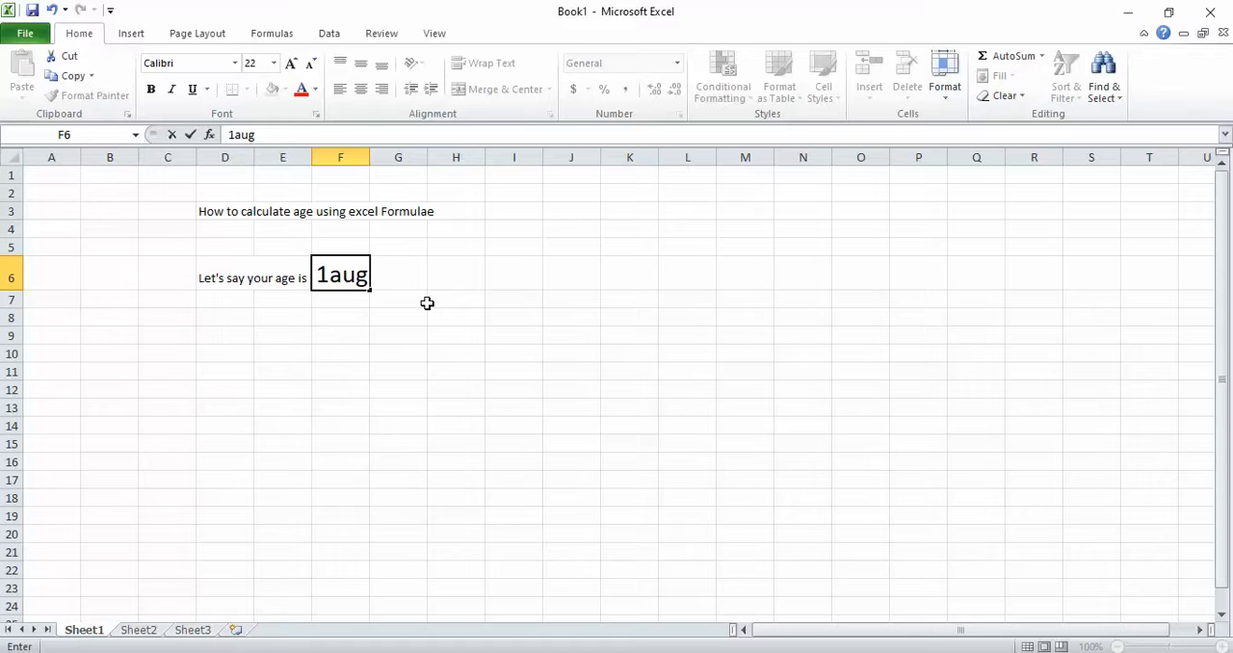
text(80)
key(Return)
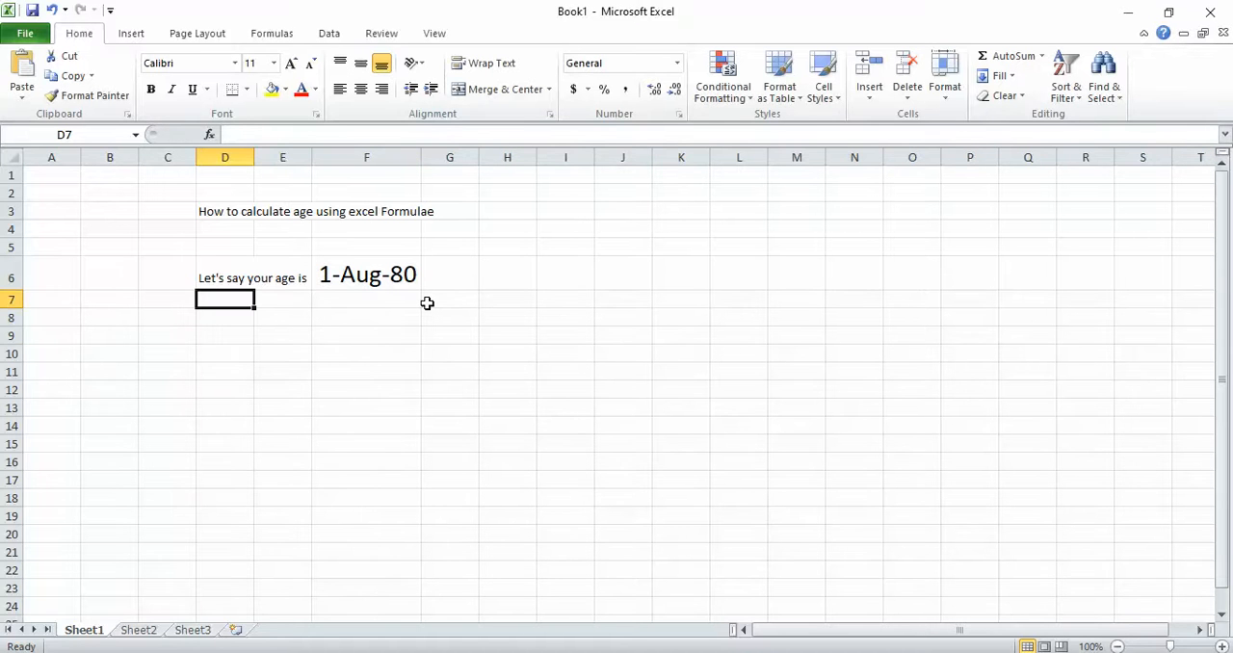
- Enter the label "Years" in cell E9
key(Down)
key(Down)
key(Right)
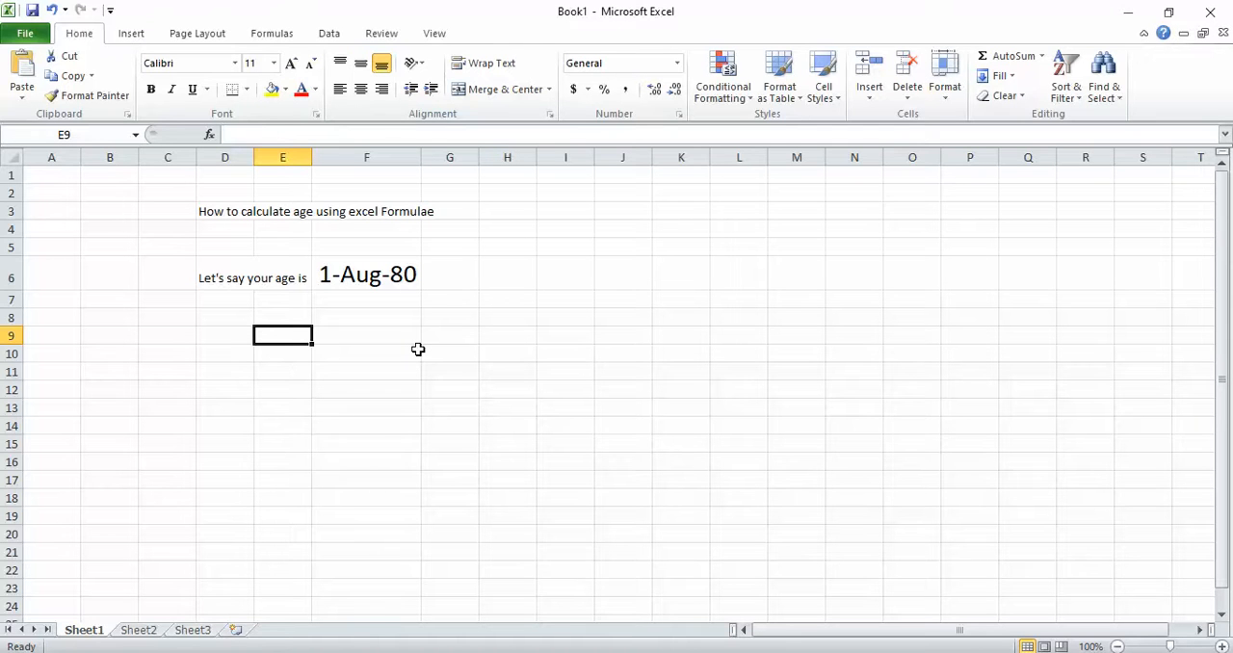
text(Years)
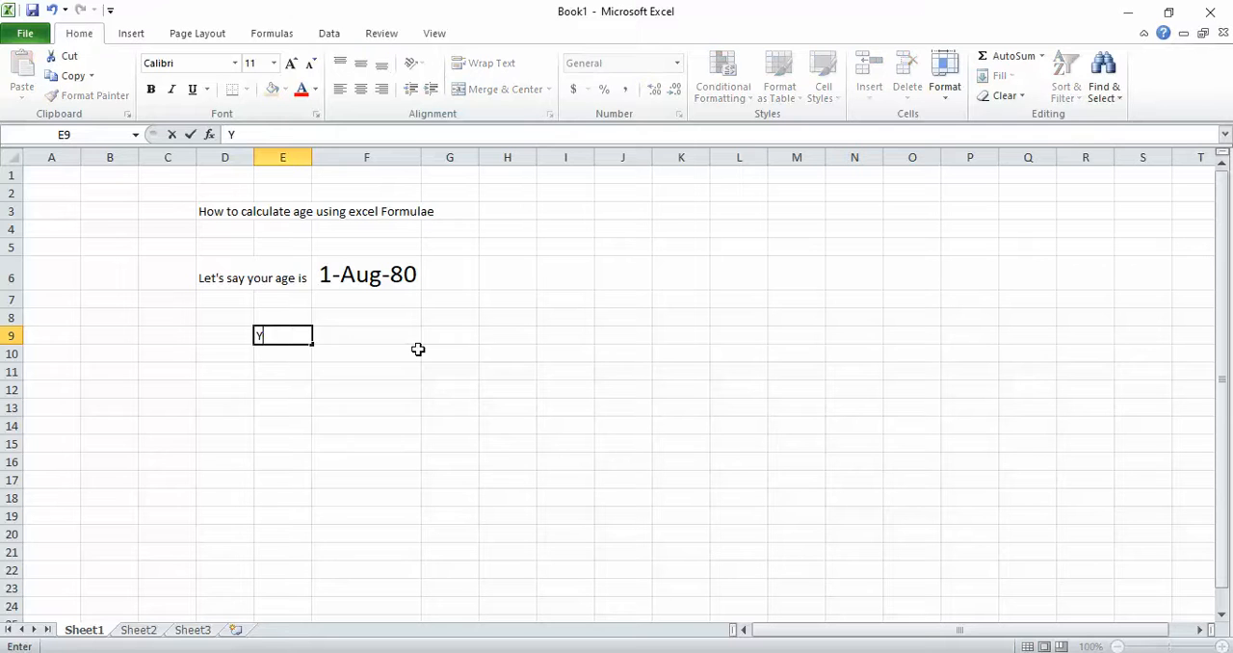
key(Tab)
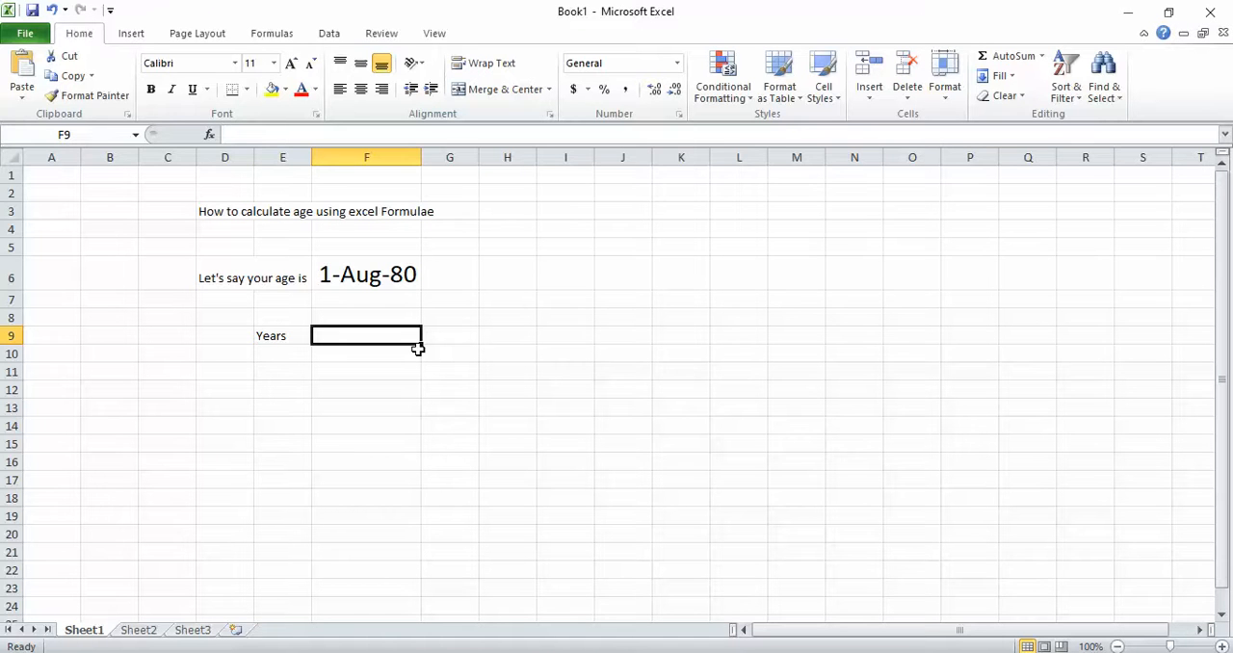
- Begin a DATEDIF formula in F9 beside the Years label, with the birth date cell F6 as its start date
text(=)
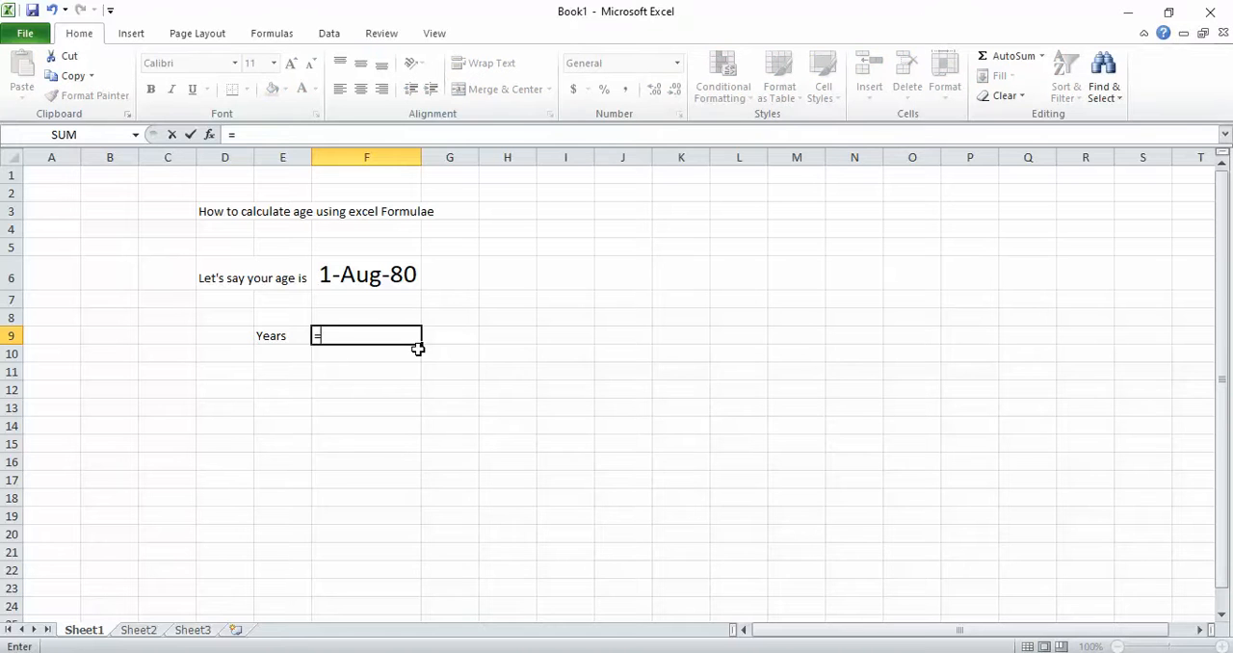
text(datedif)
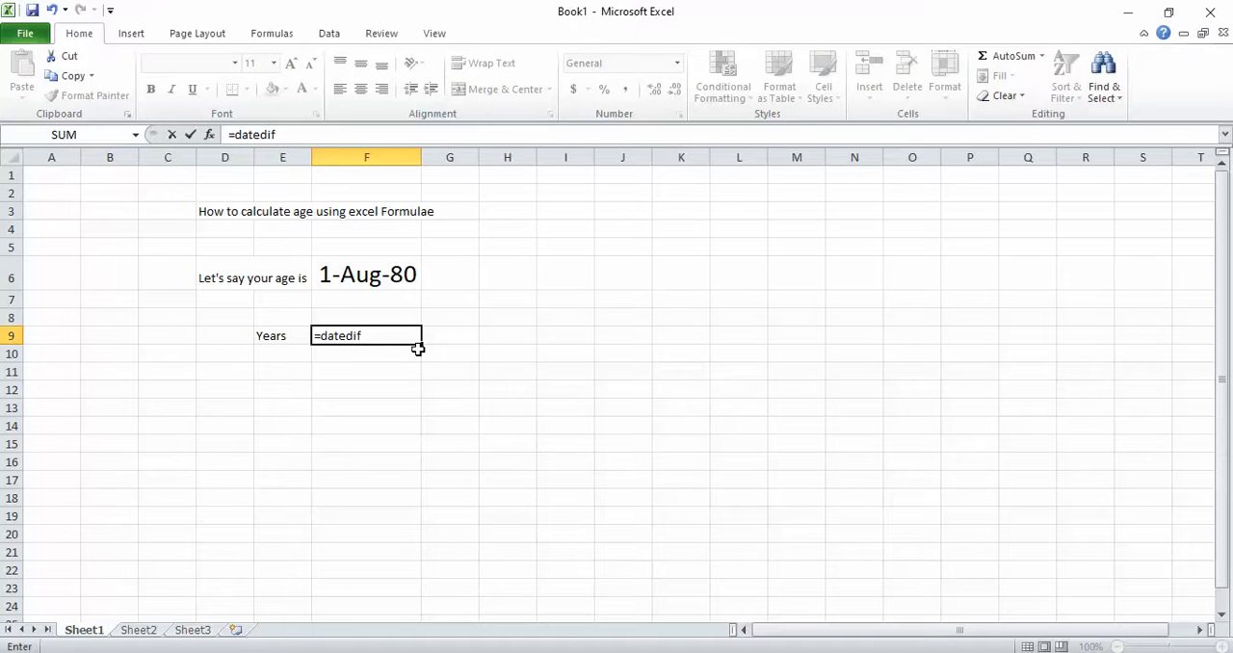
key(Tab)
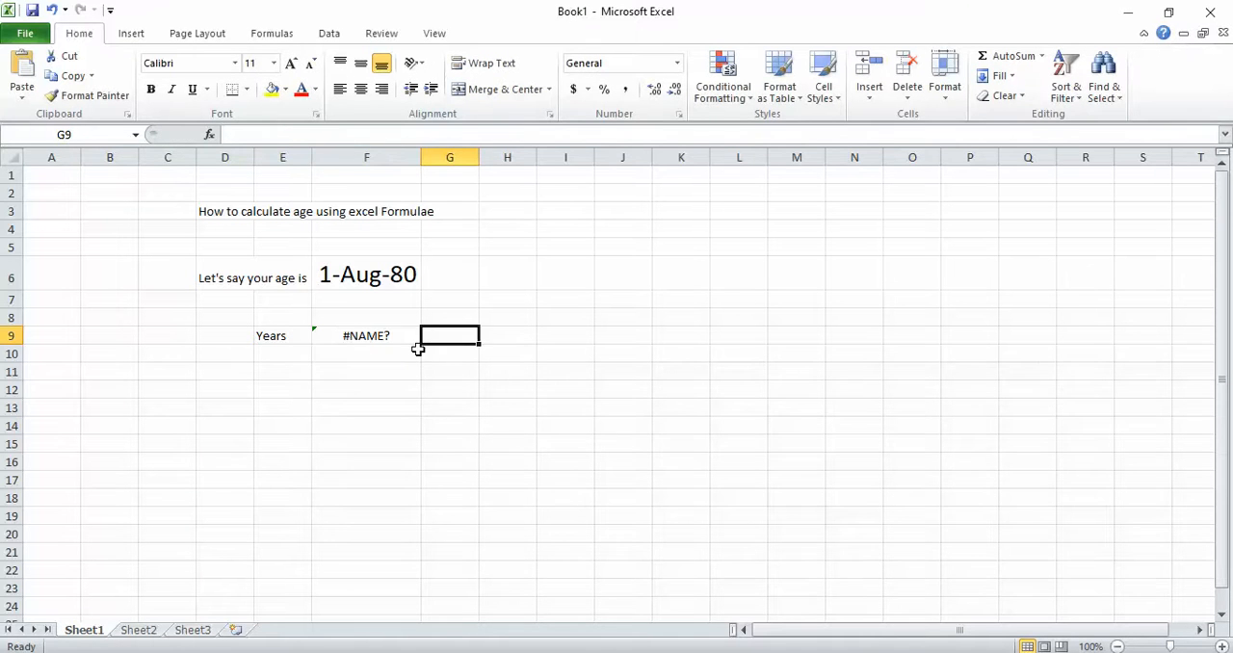
key(Left)
key(F2)
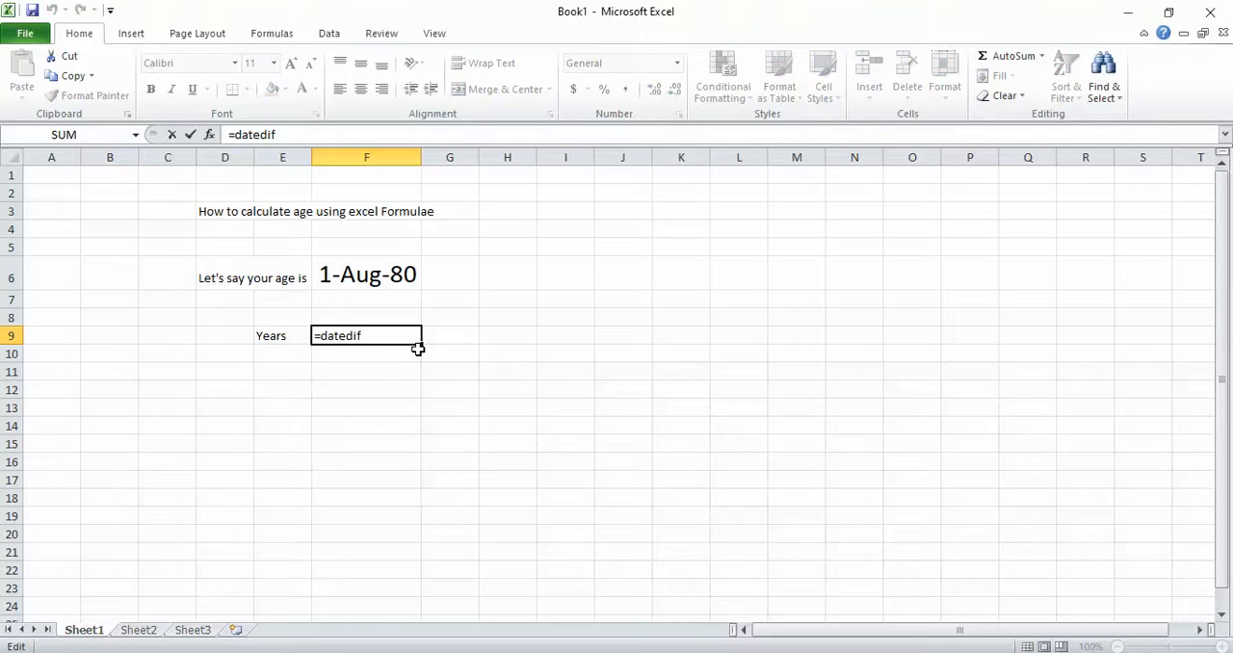
text(()
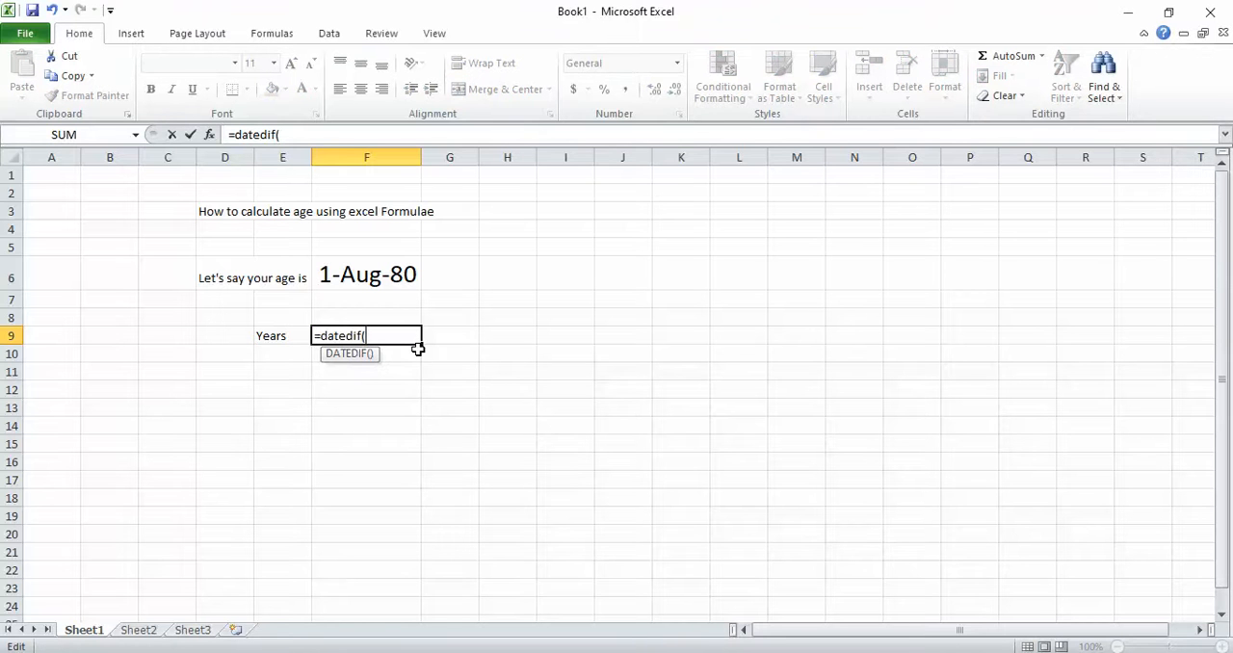
click(375, 280)
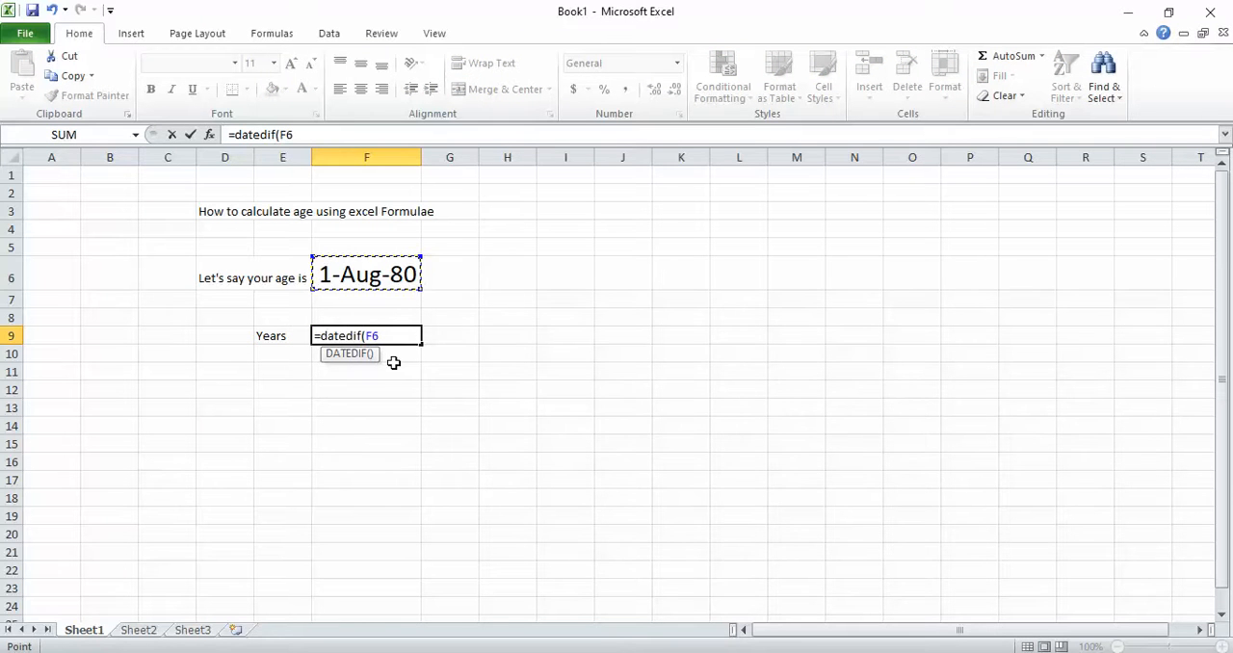
text())
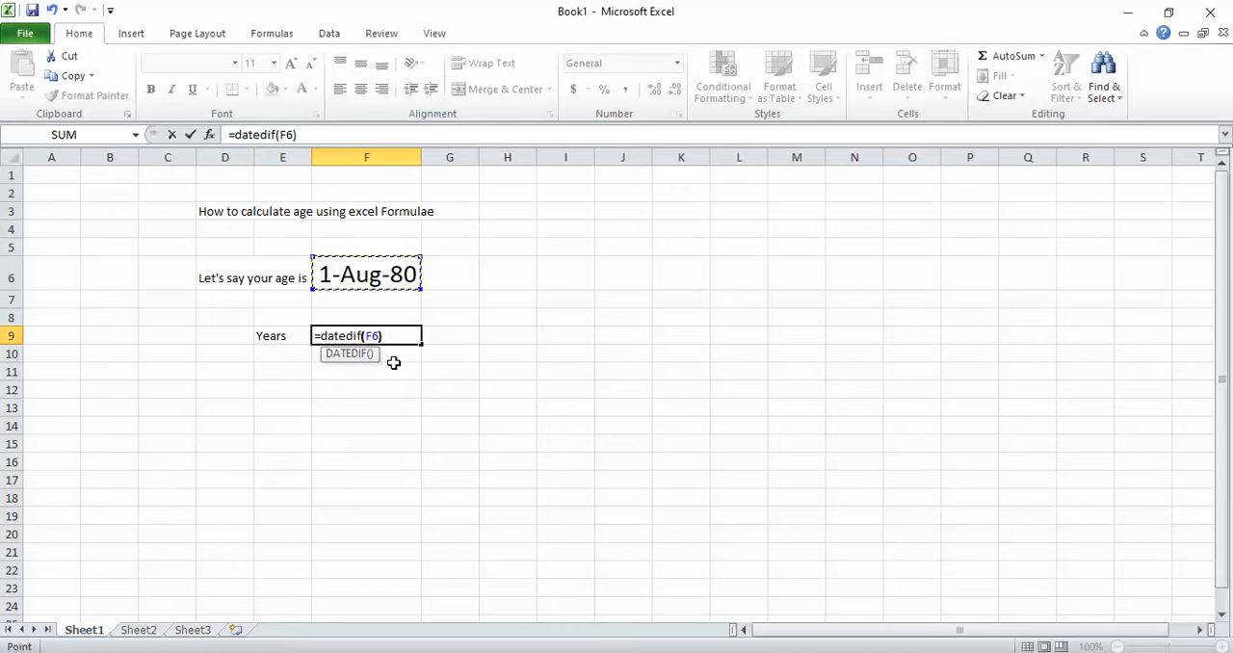
text(,)
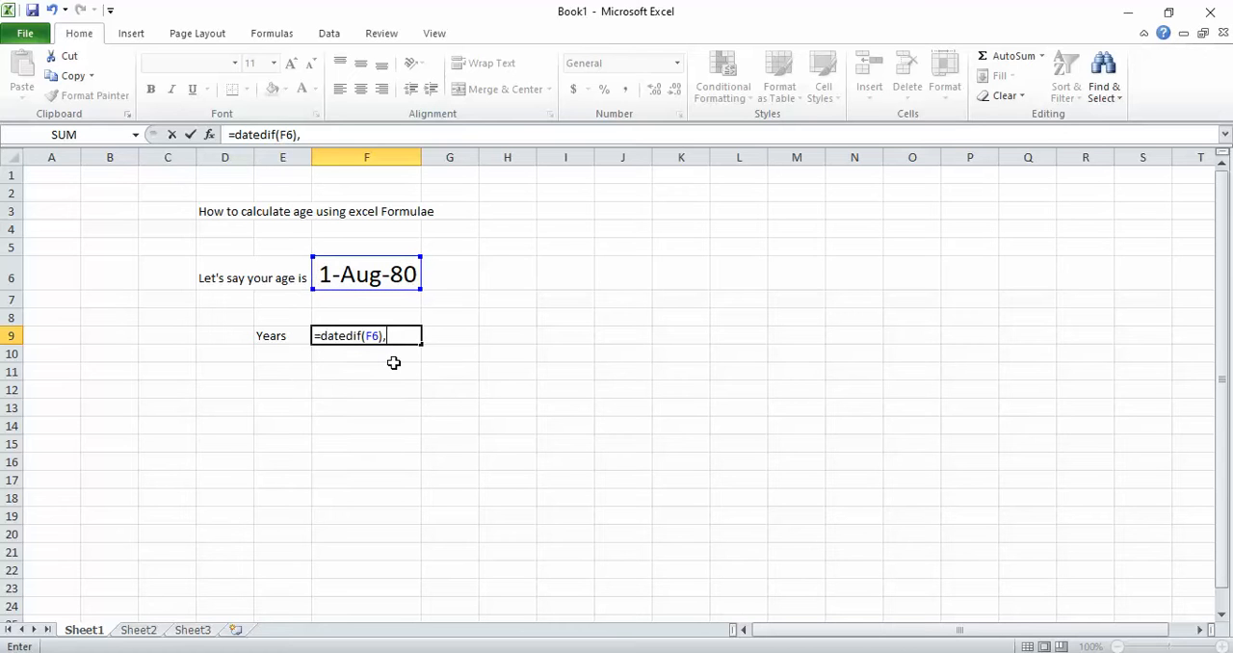
key(BackSpace)
key(BackSpace)
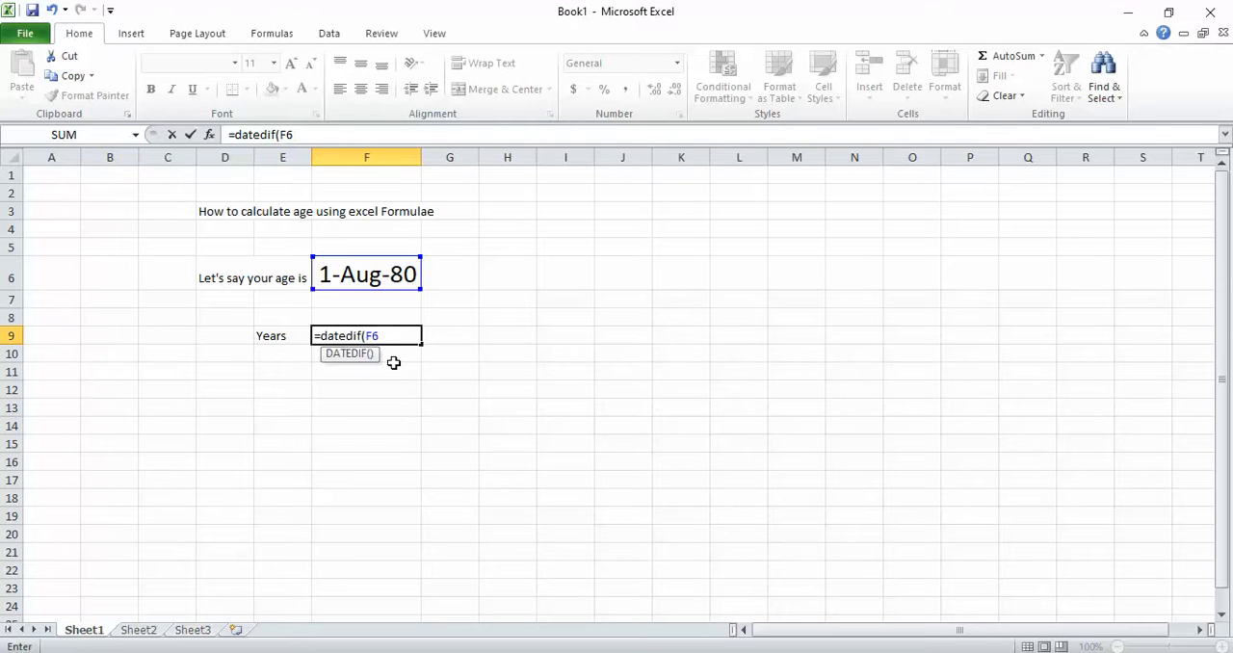
- Complete the DATEDIF formula in F9 with TODAY() as the end date and "Y" as the unit
text(,T)
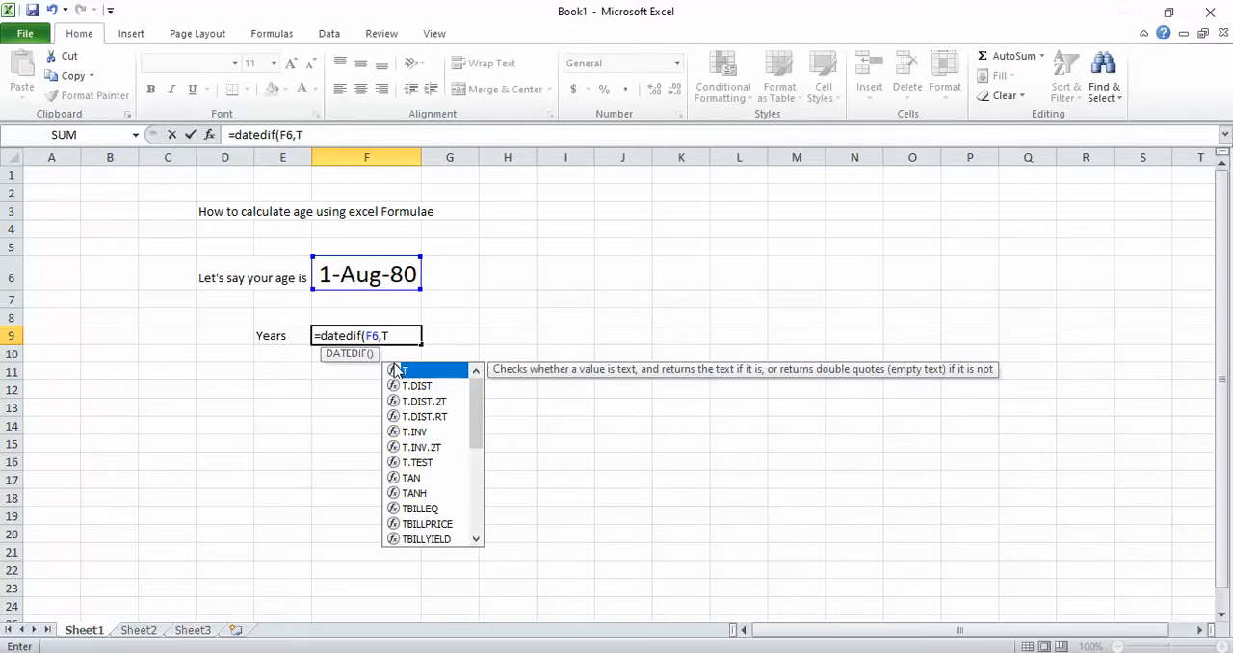
text(oday)
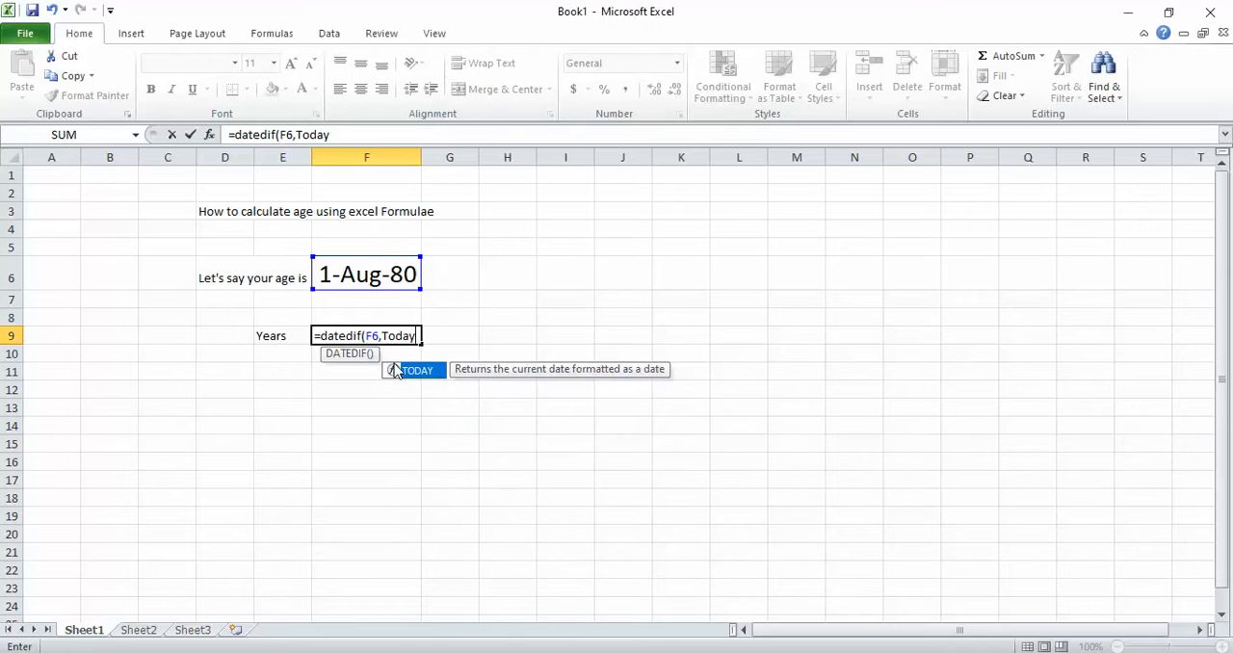
double_click(395, 371)
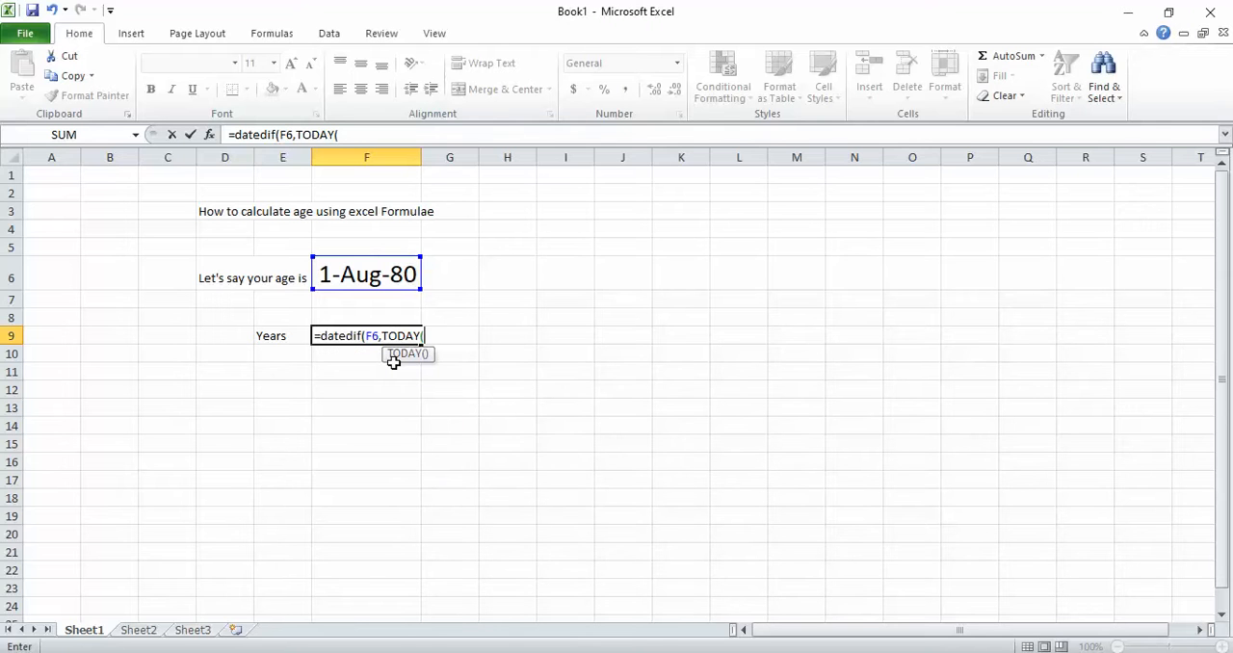
text(),)
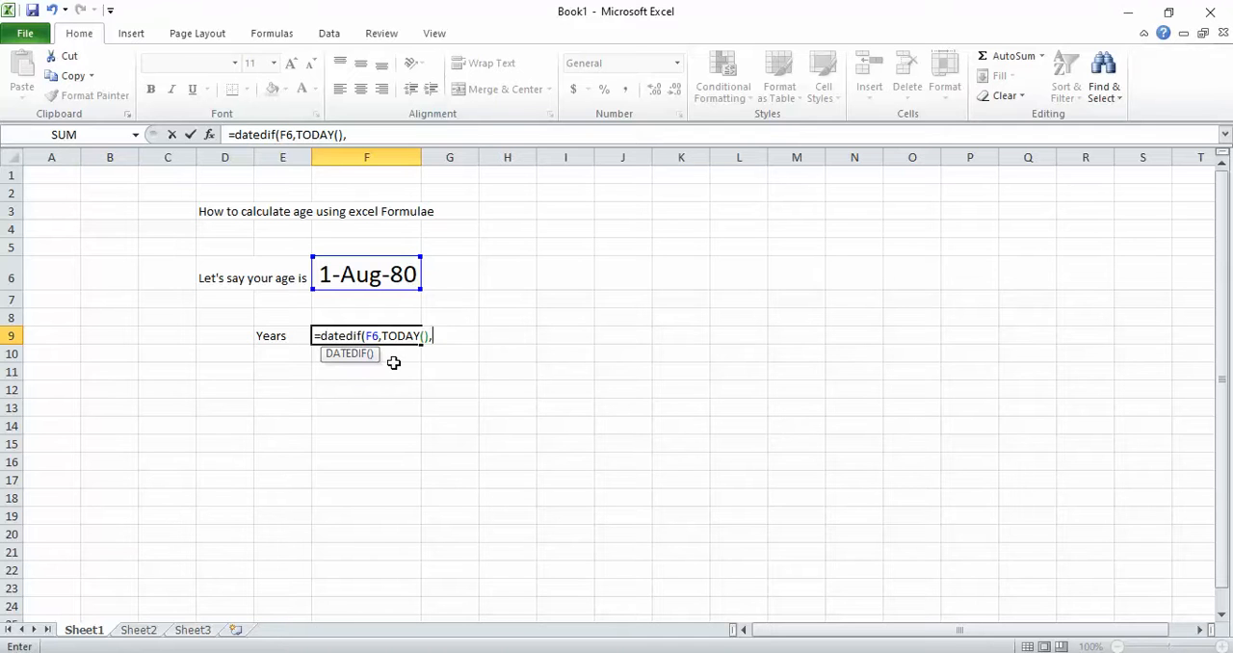
text("Y)
text("))
key(Return)
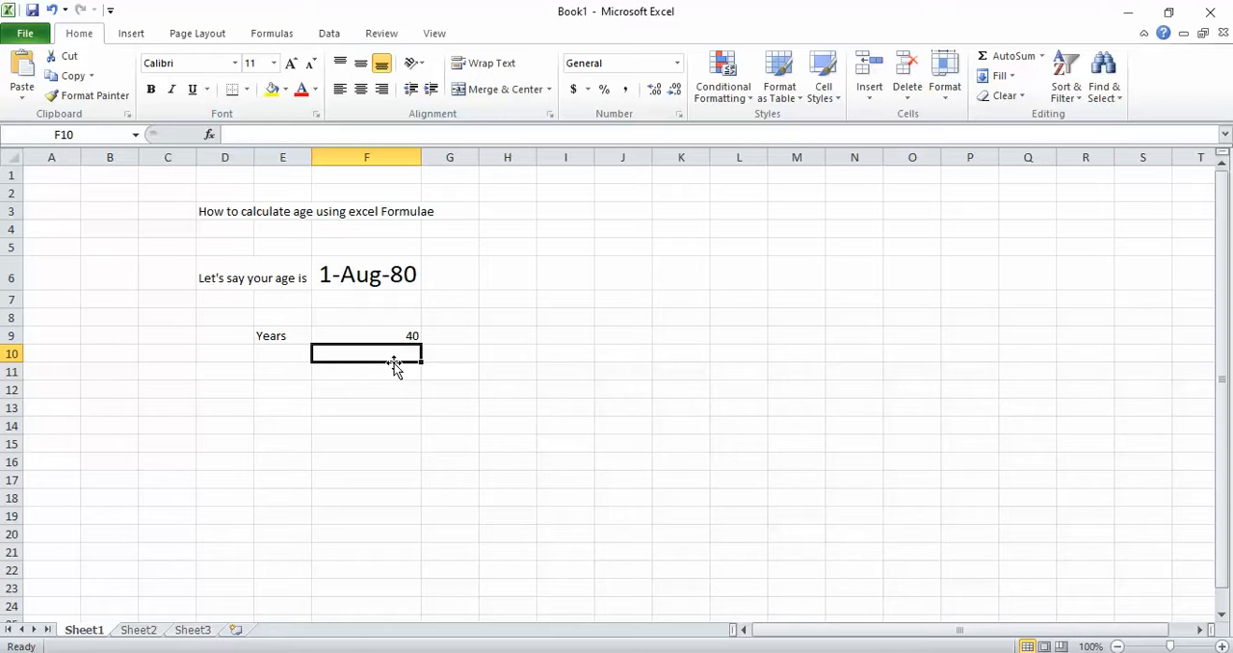
- Enter the label "months" in cell E10, below Years
key(Left)
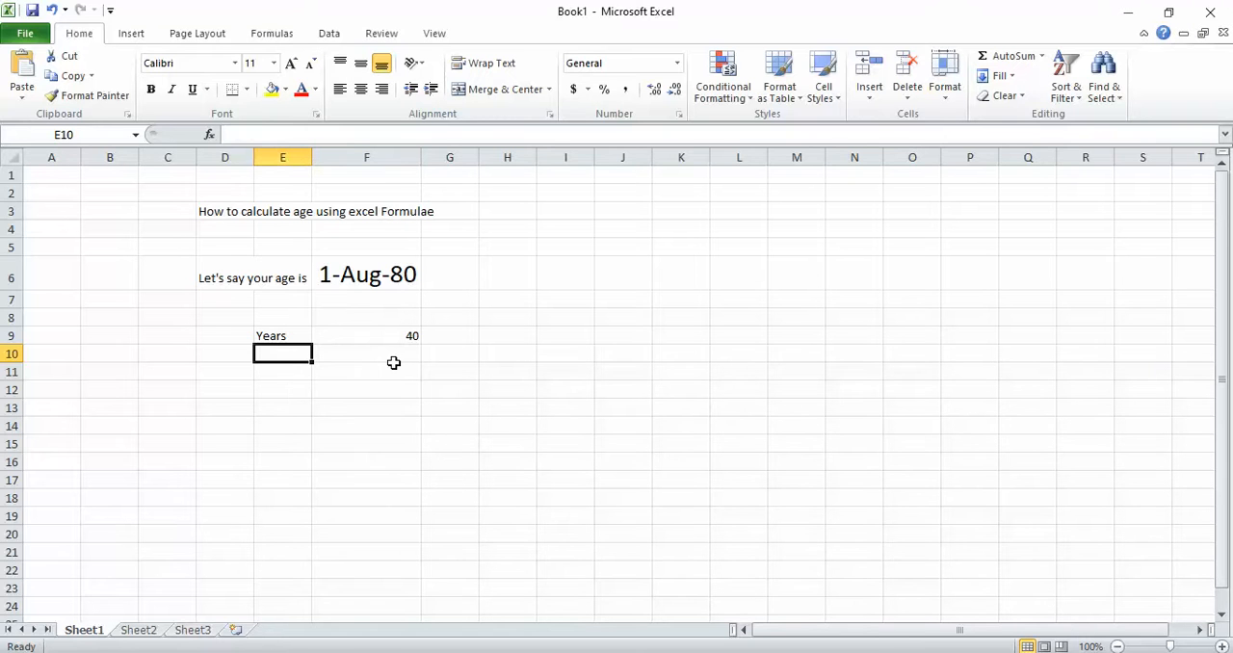
text(months)
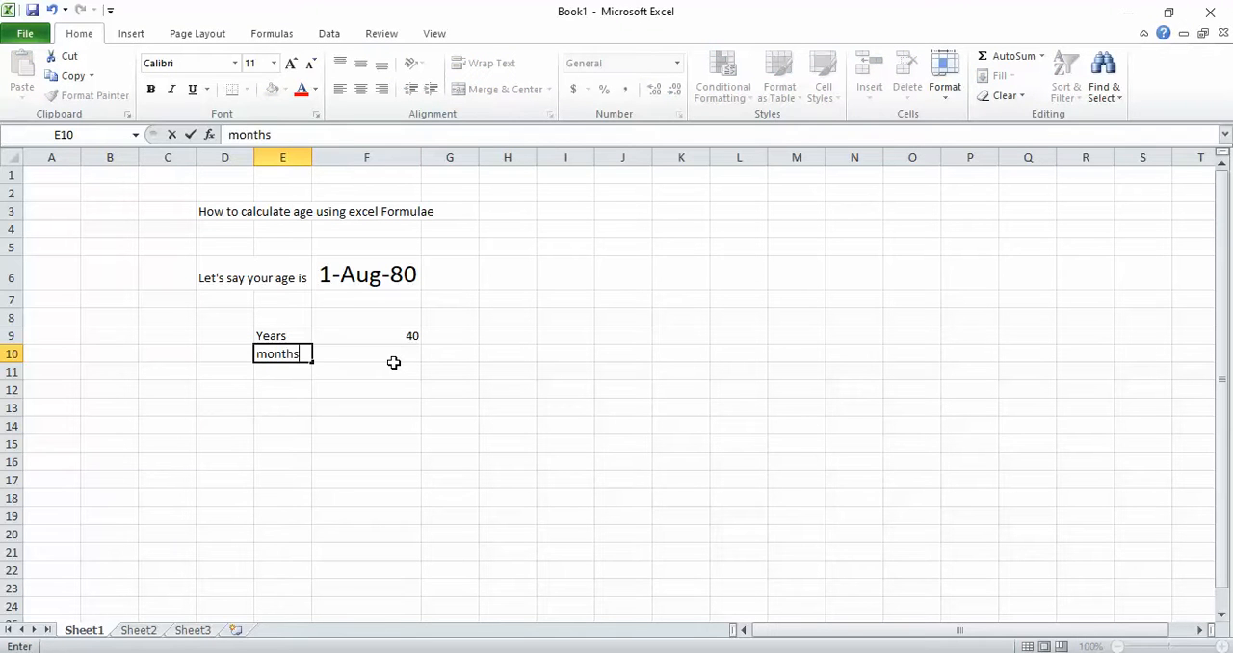
key(Tab)
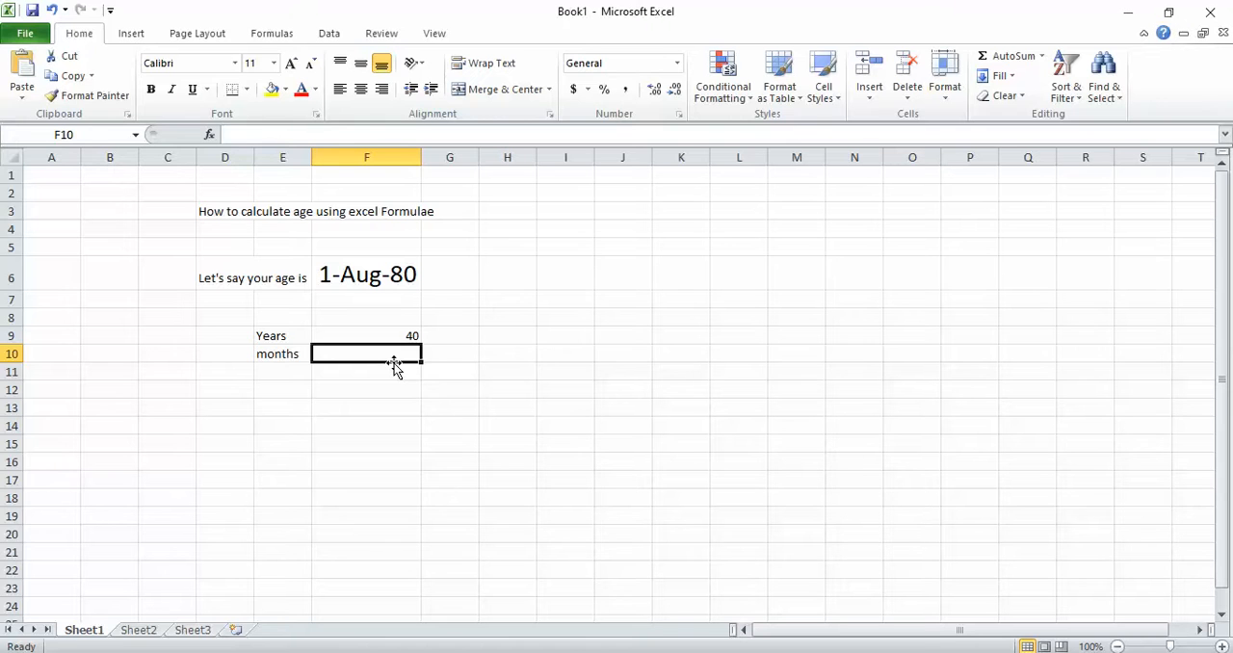
- Fill the DATEDIF formula from F9 down into F10 and change its unit to "YM" for the months
key(ctrl+d)
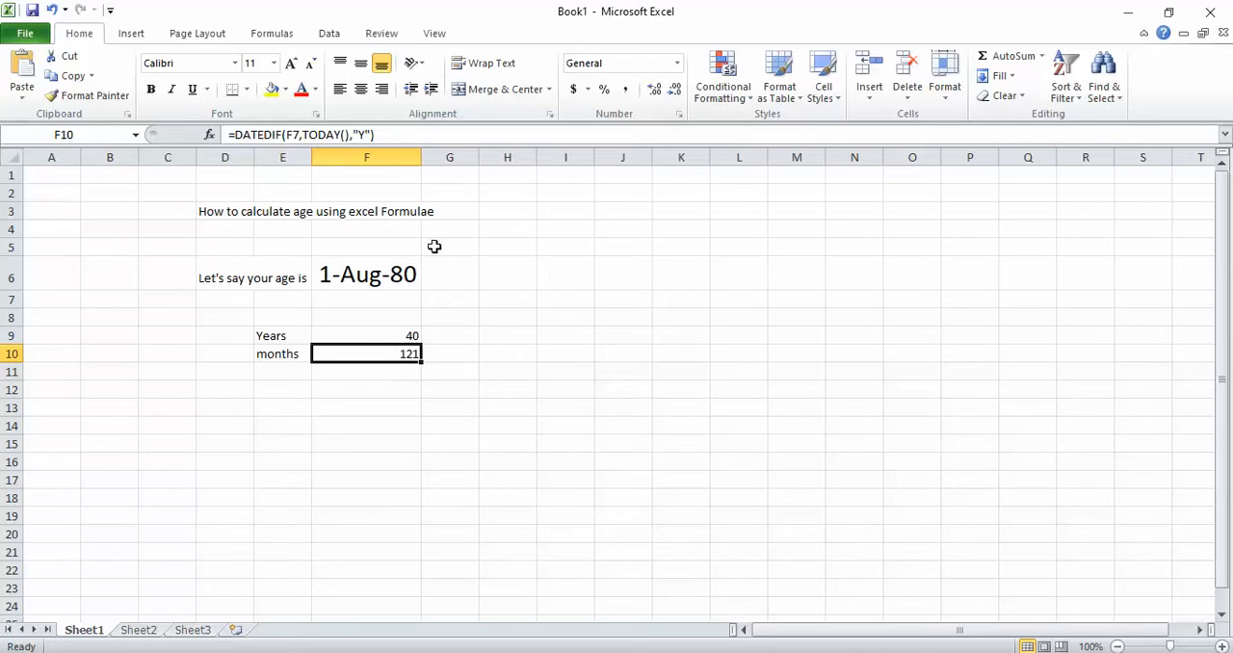
click(366, 135)
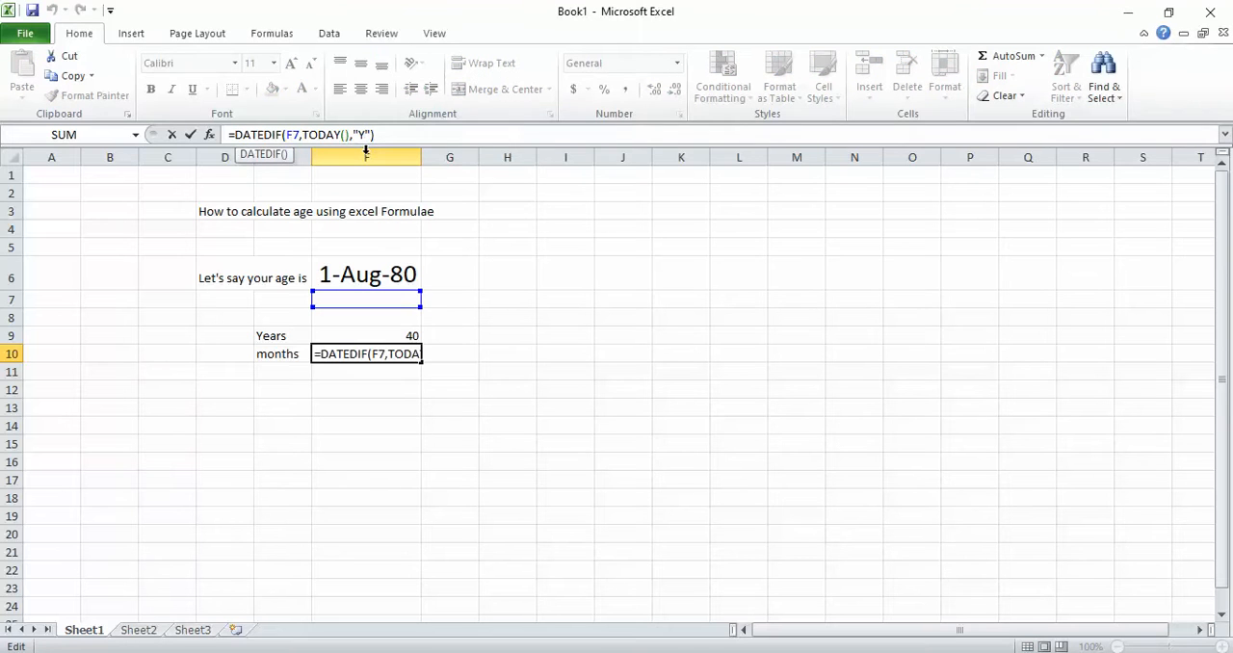
key(BackSpace)
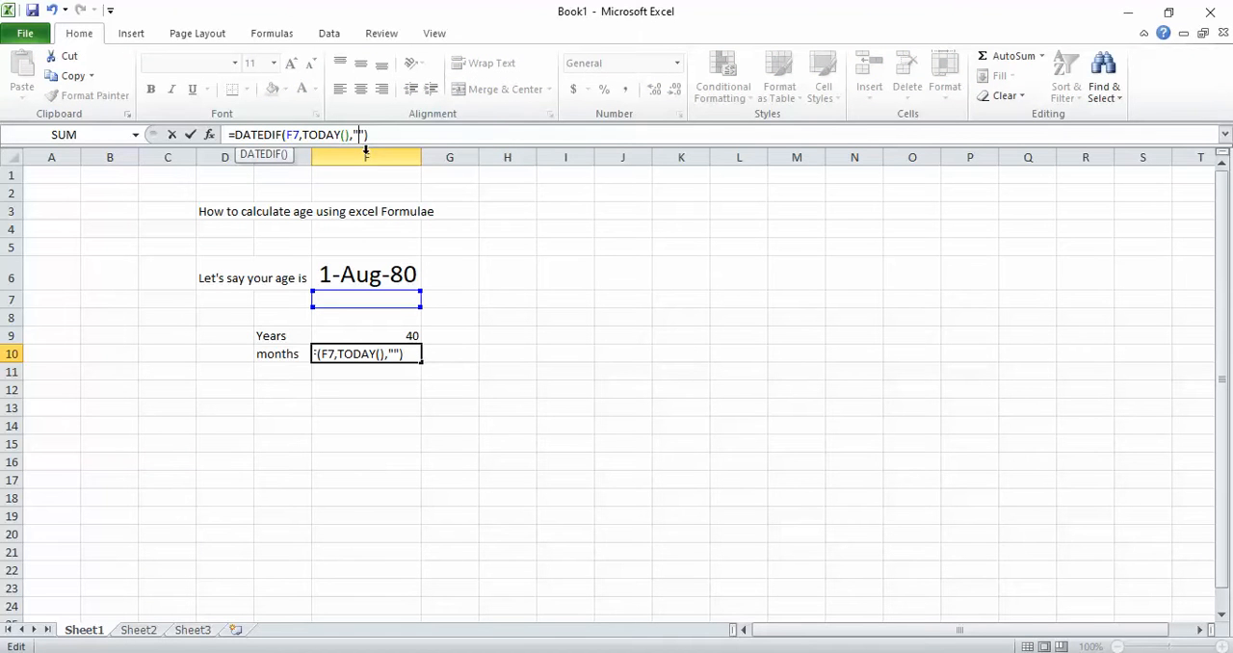
text(YM)
key(Return)
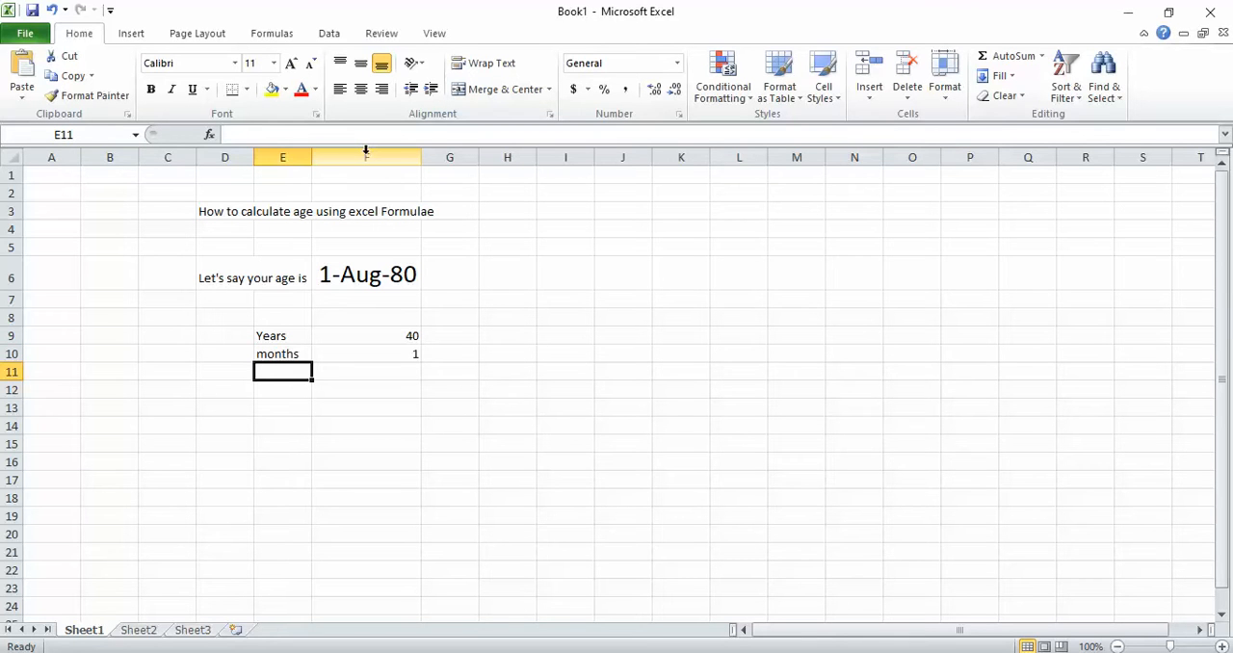
- Label E11 "Days" and fill the DATEDIF formula from F10 into F11, changing its unit to "MD"
text(Days)
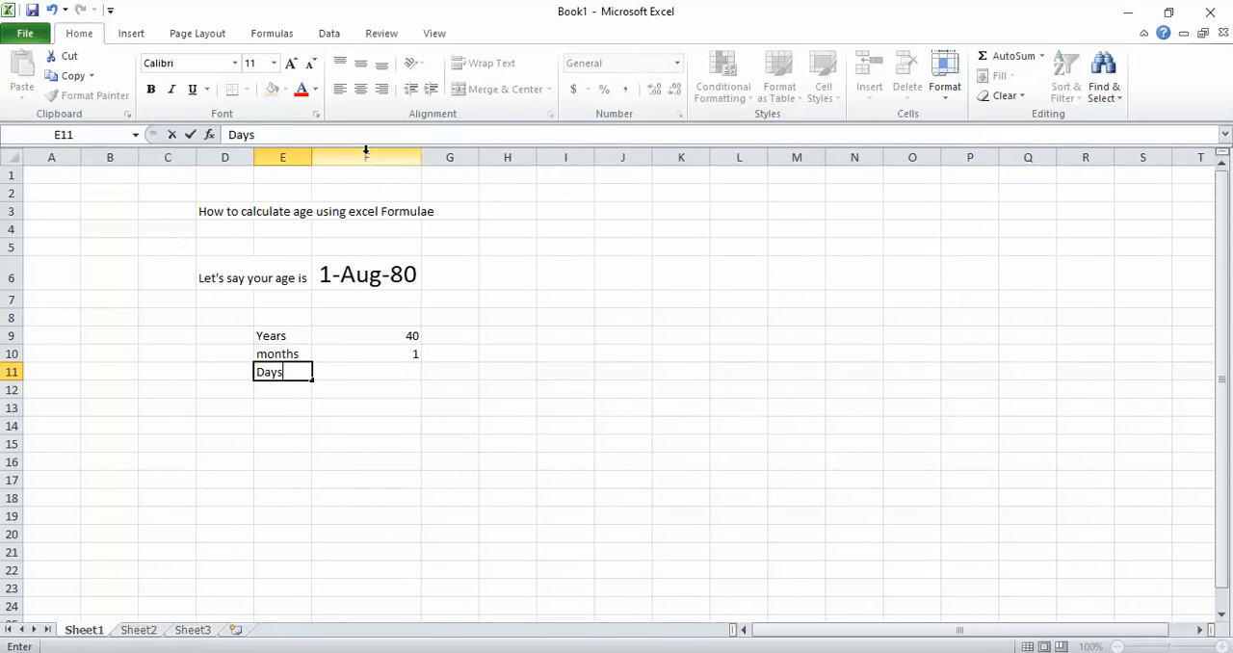
key(Tab)
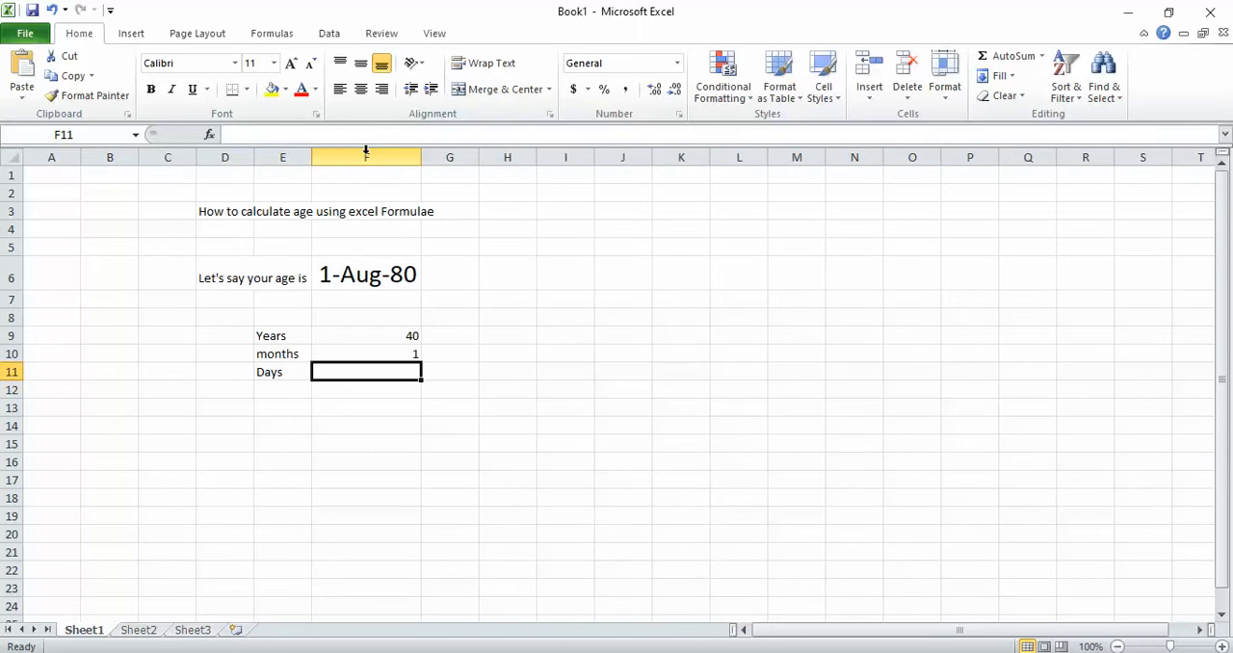
key(ctrl+d)
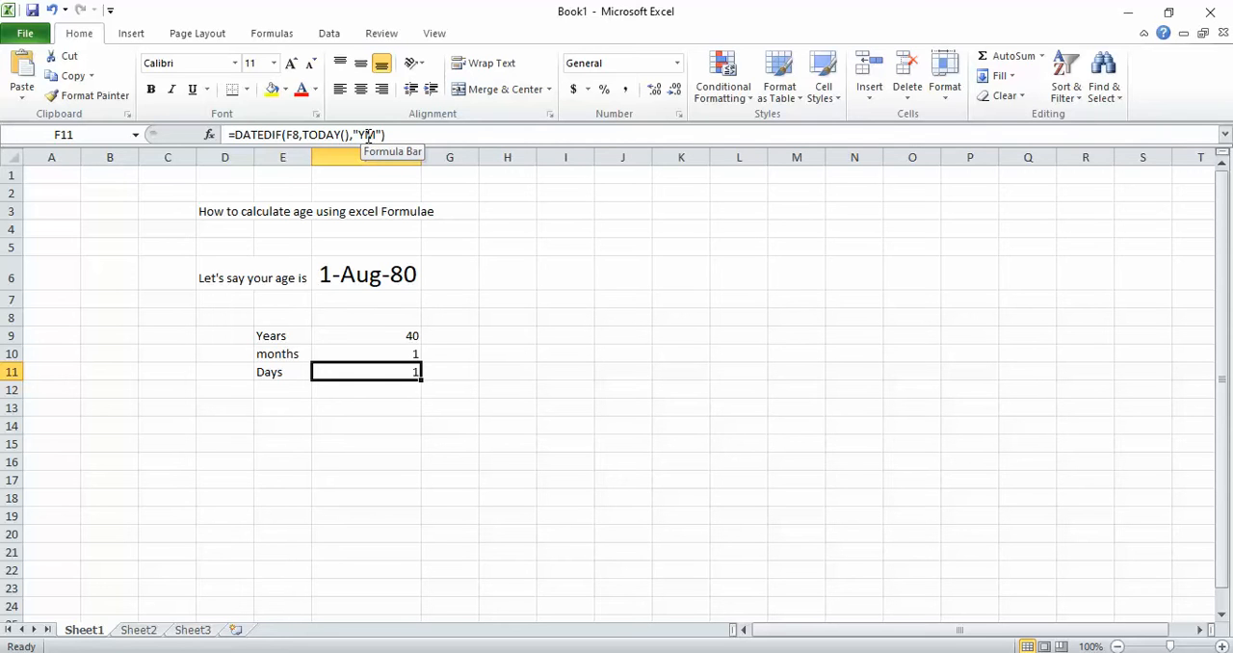
click(370, 135)
key(BackSpace)
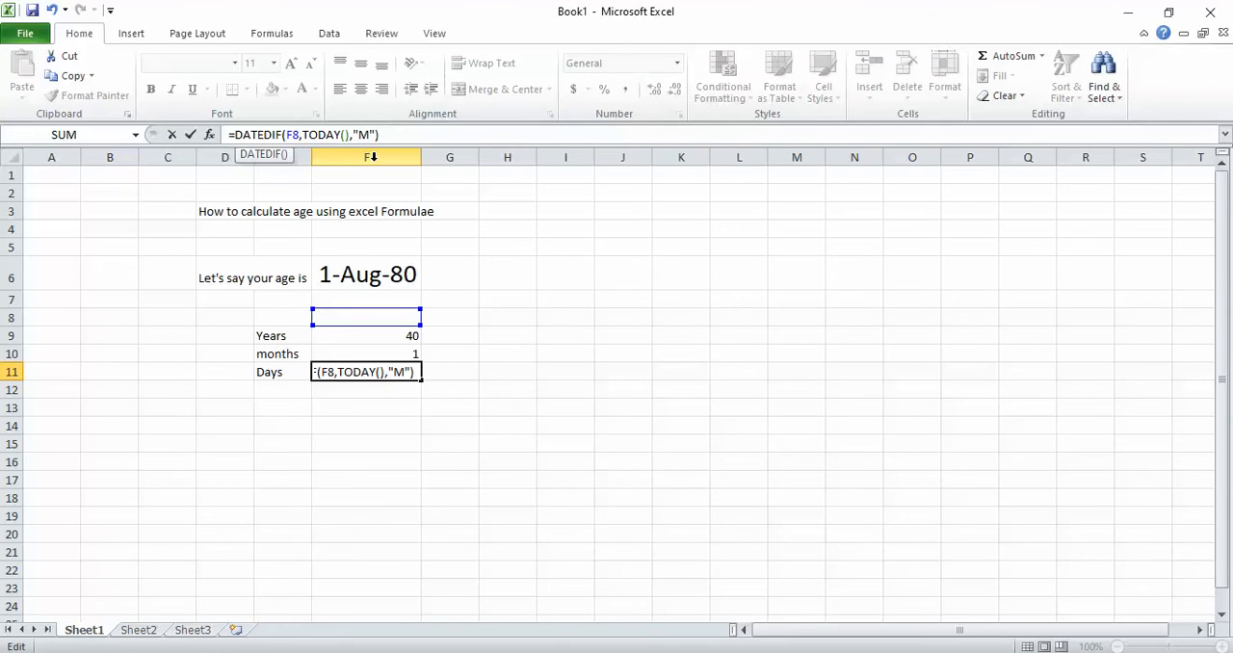
text(D)
key(Return)
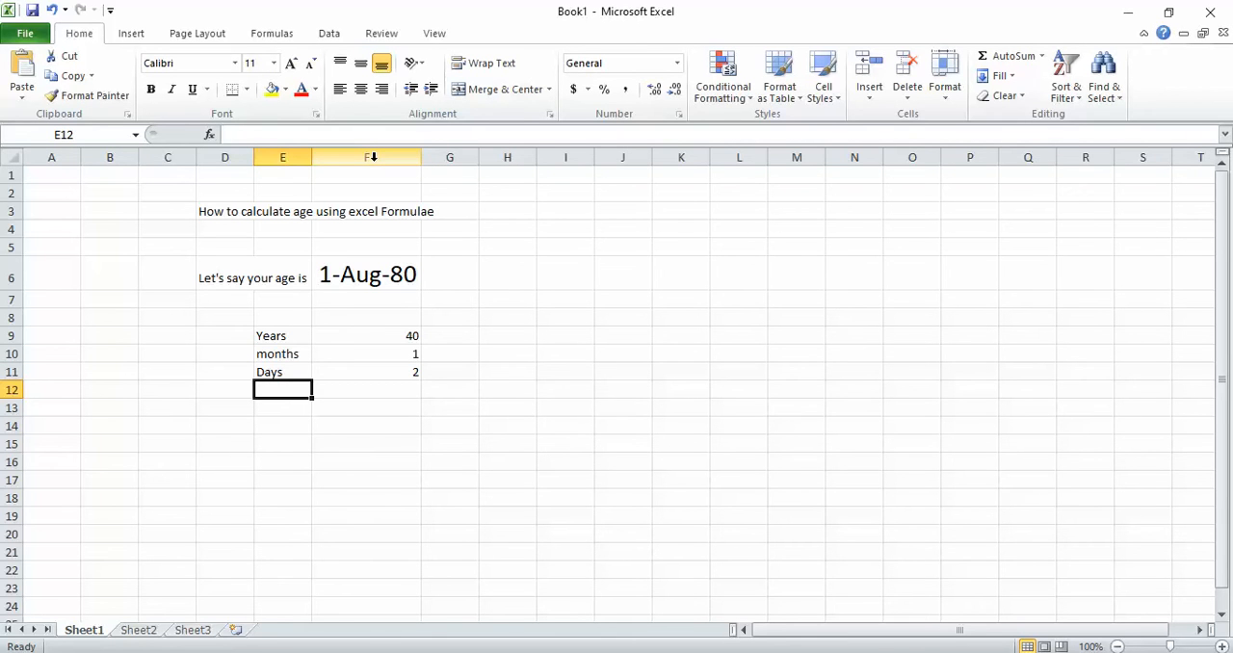
- Review the DATEDIF formulas for years, months and days in cells F9 to F11
key(Right)
key(Up)
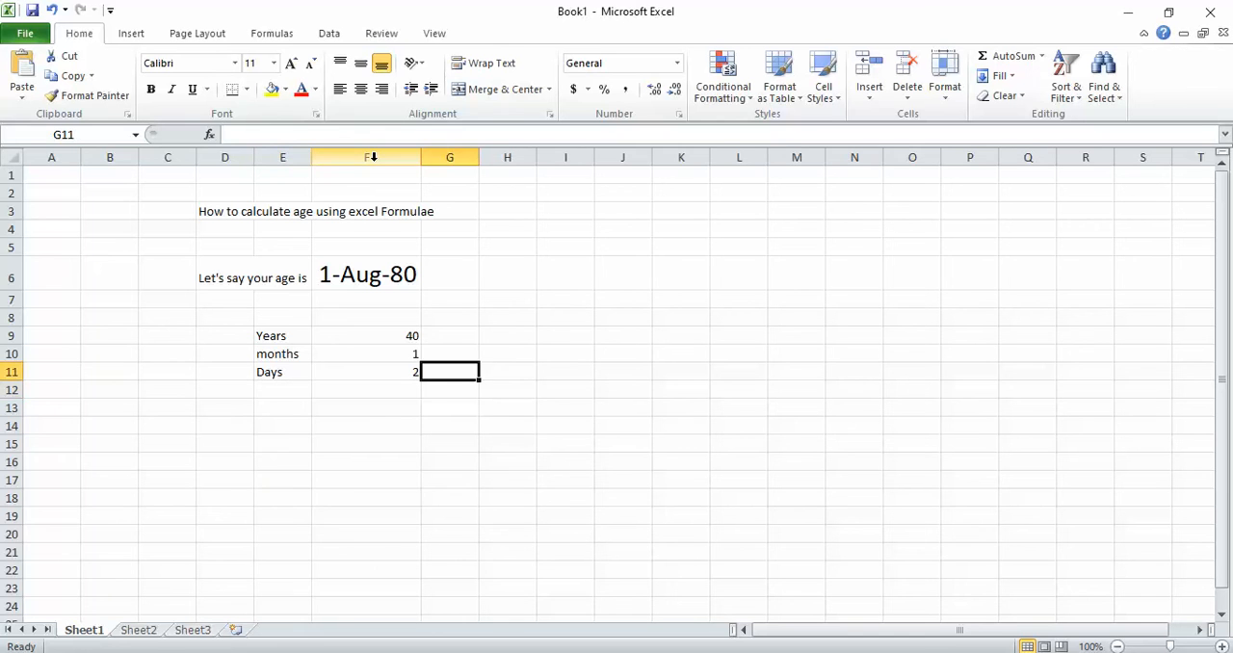
key(Left)
key(Up)
key(Up)
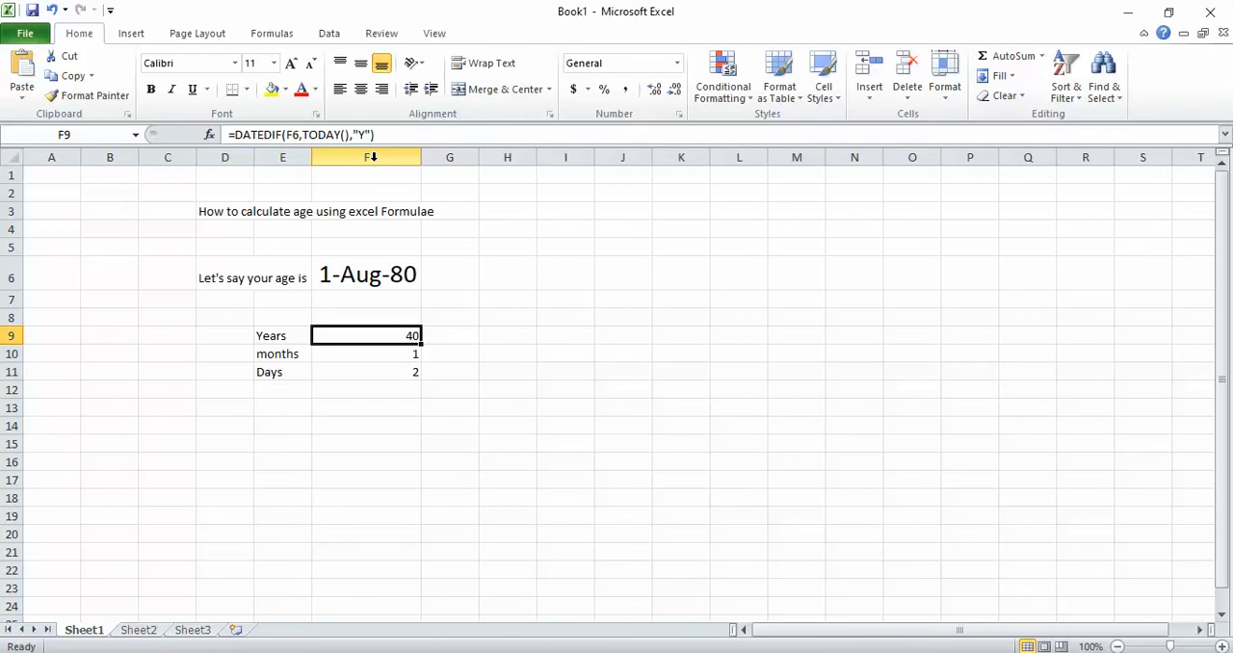
key(Down)
key(Down)
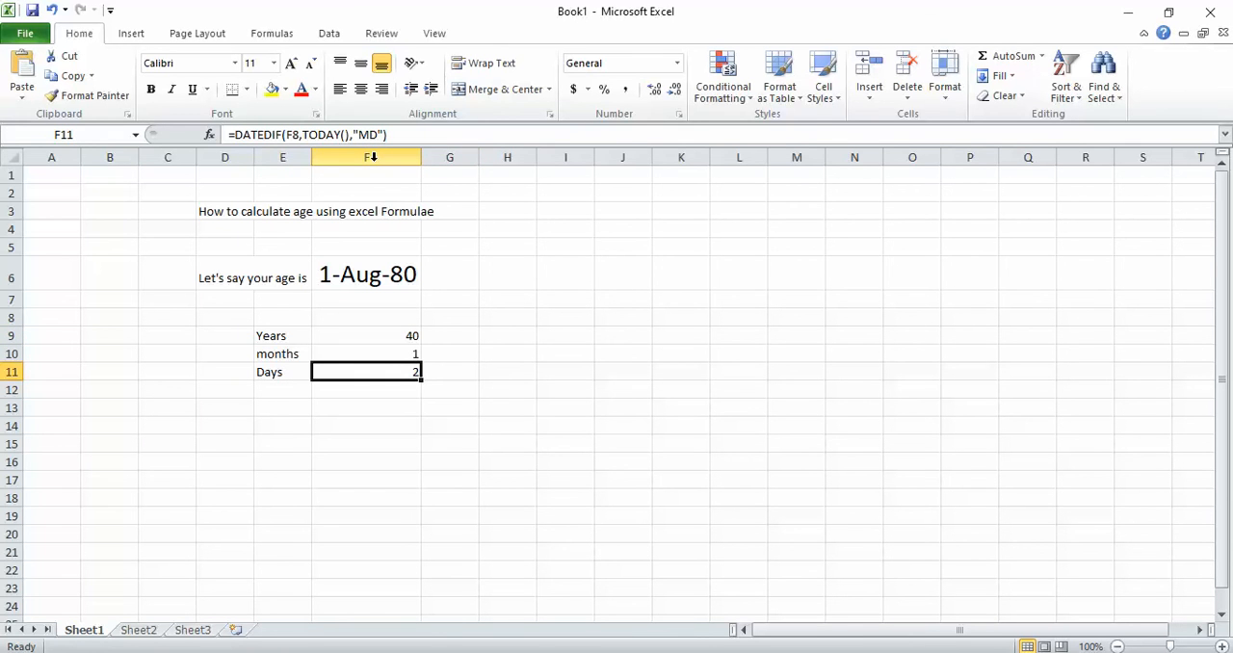